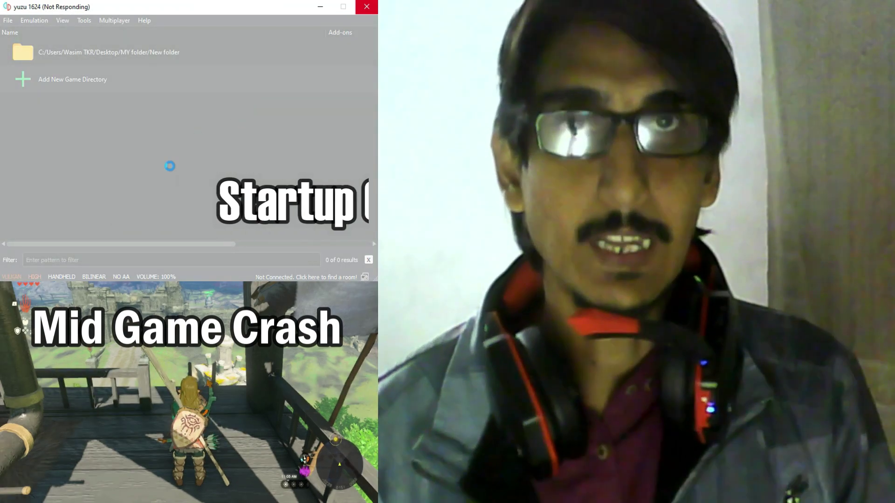
# Close the unresponsive yuzu window and end the program instead of waiting for it to respond
pyautogui.click(373, 9)
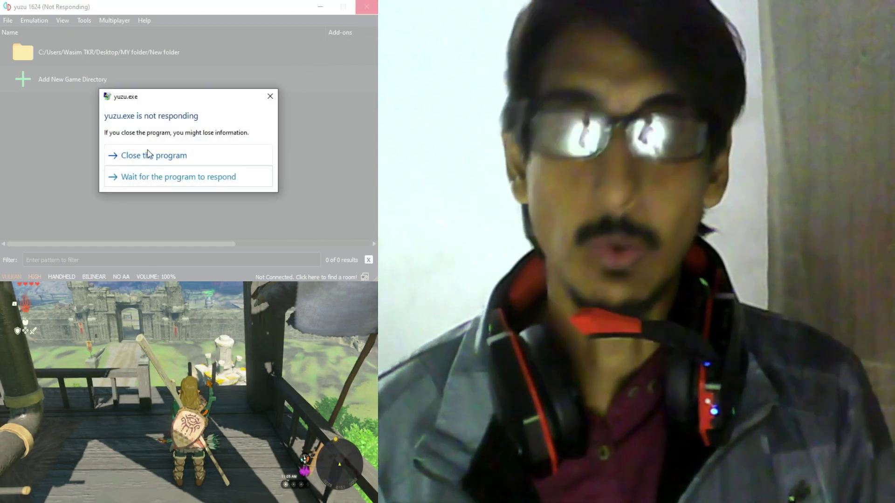
pyautogui.click(178, 153)
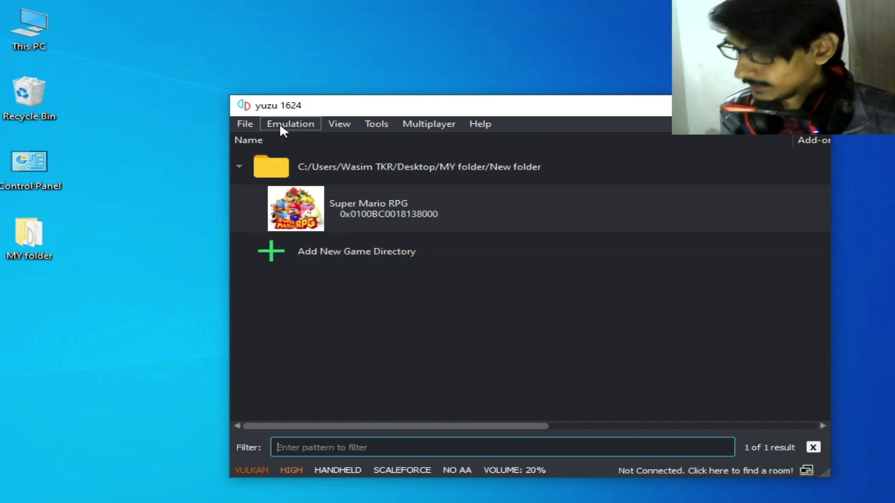
# Try the BC1 (Low quality) ASTC Recompression Method in yuzu's advanced graphics settings and close the configuration without saving
pyautogui.click(280, 125)
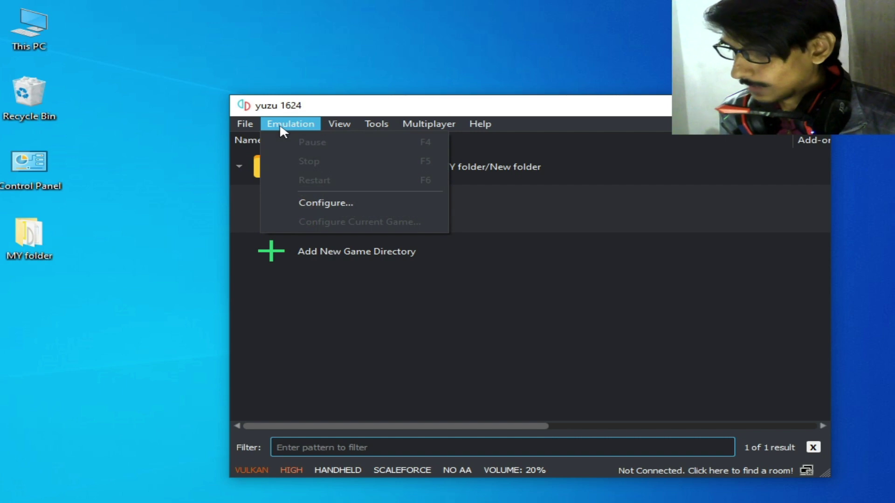
pyautogui.click(306, 204)
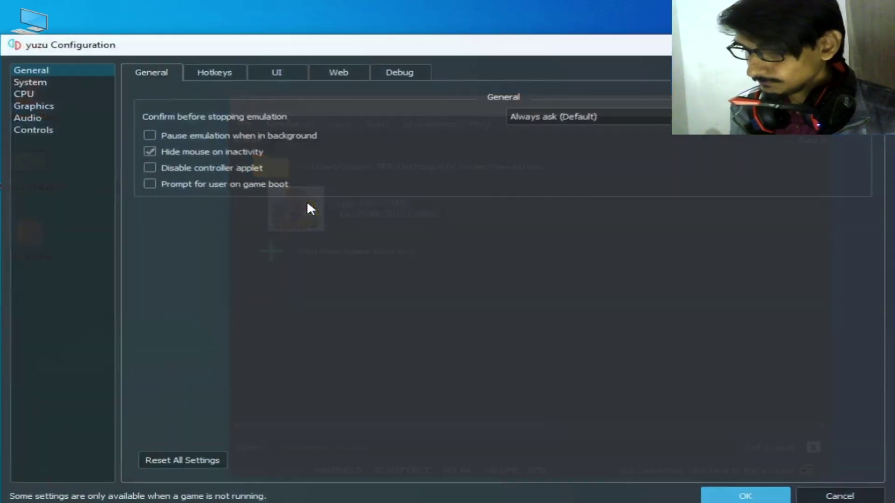
pyautogui.click(37, 105)
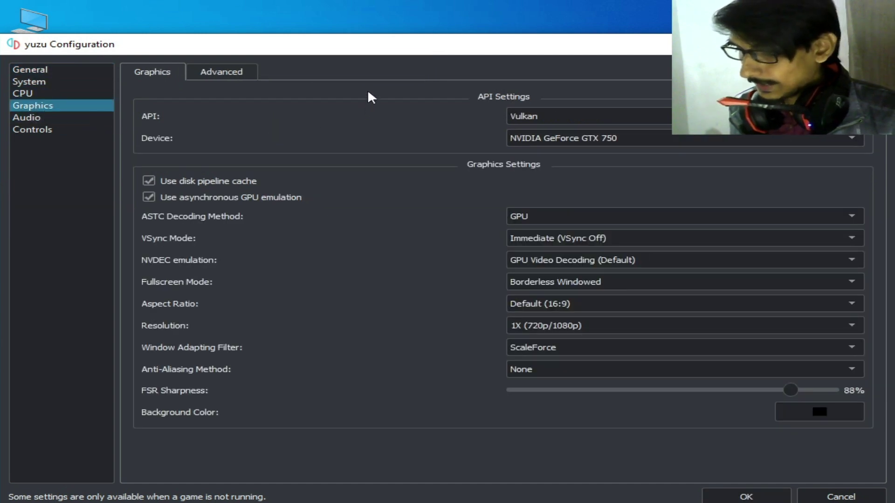
pyautogui.click(226, 74)
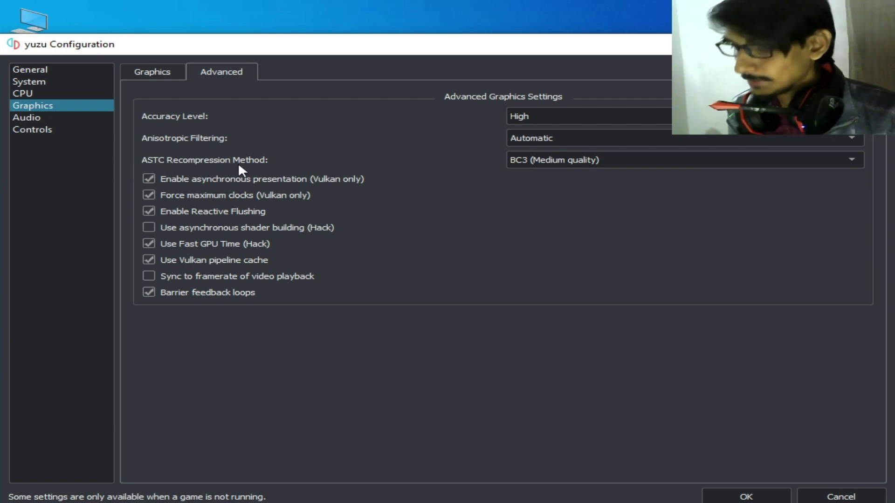
pyautogui.click(541, 161)
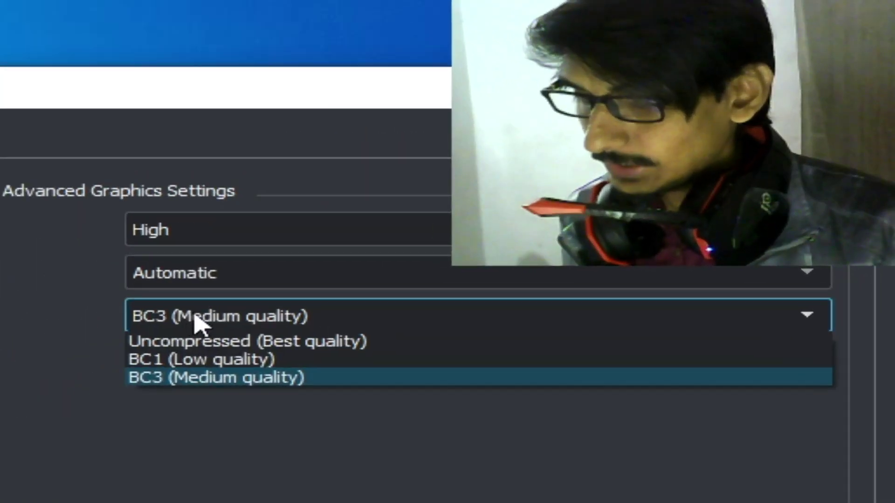
pyautogui.click(159, 362)
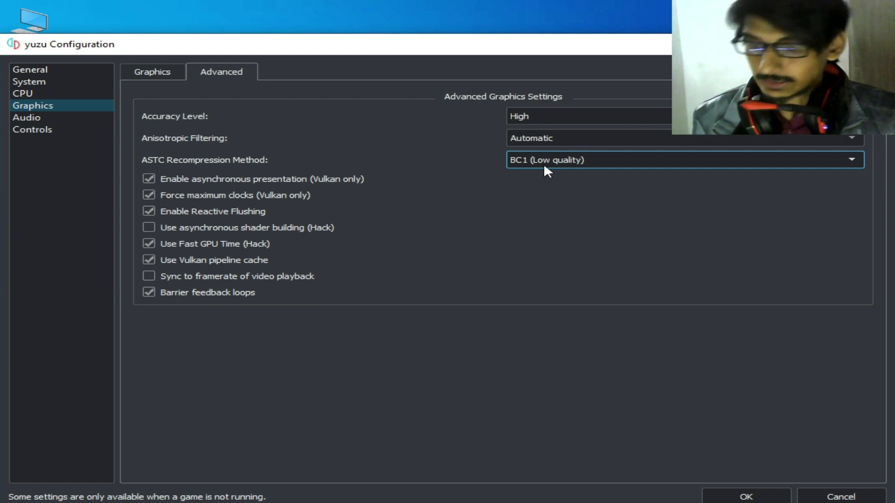
pyautogui.click(884, 44)
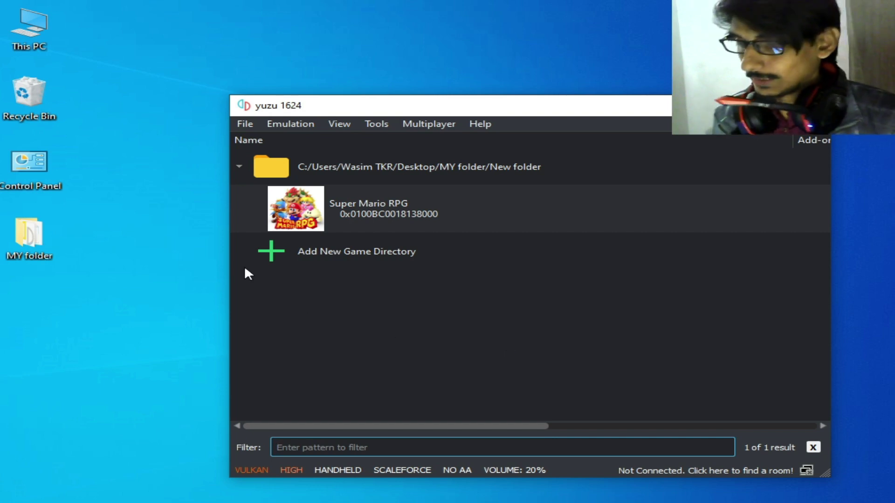
# Set the ASTC Recompression Method to BC3 (Medium quality) in the advanced graphics settings and save the configuration
pyautogui.click(286, 125)
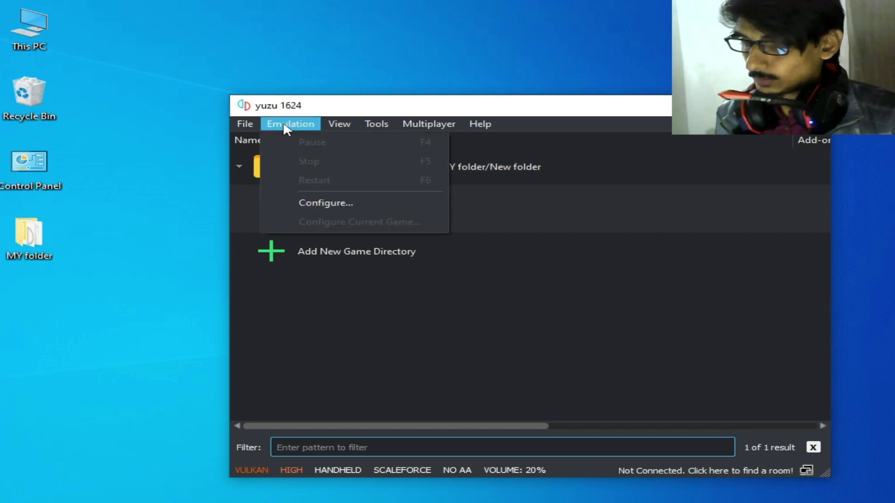
pyautogui.click(314, 199)
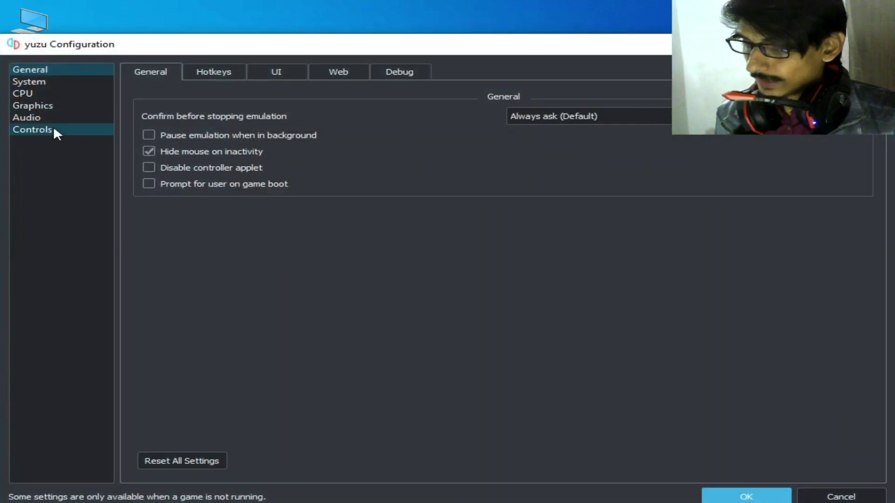
pyautogui.click(42, 107)
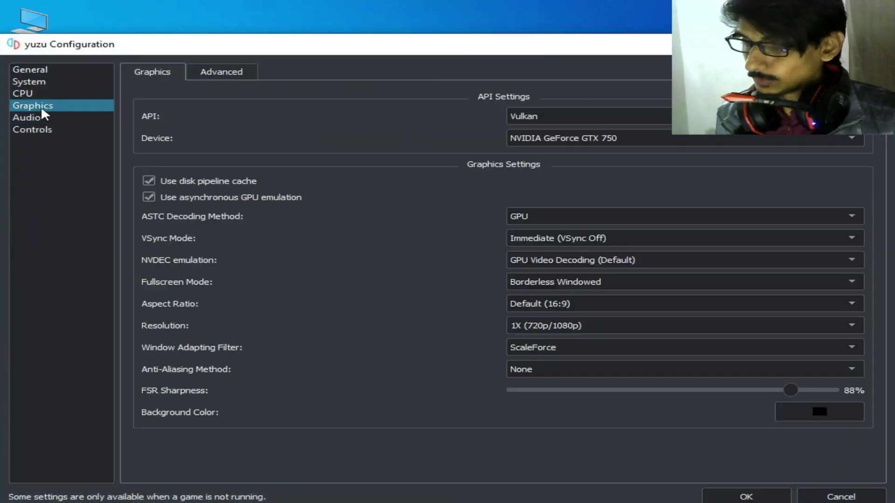
pyautogui.click(635, 136)
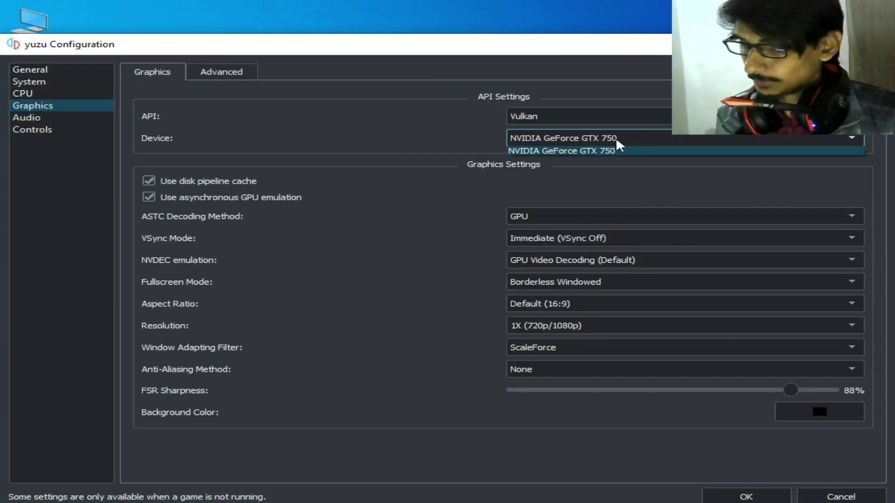
pyautogui.click(616, 136)
pyautogui.click(236, 73)
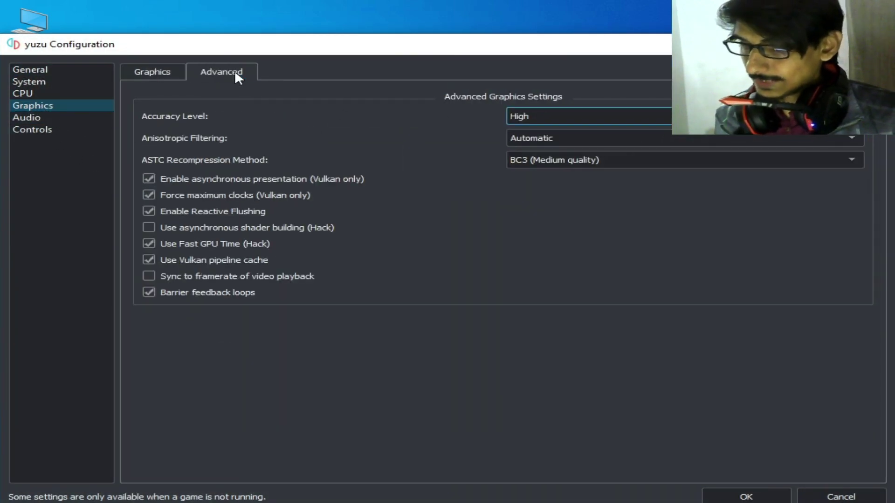
pyautogui.click(566, 161)
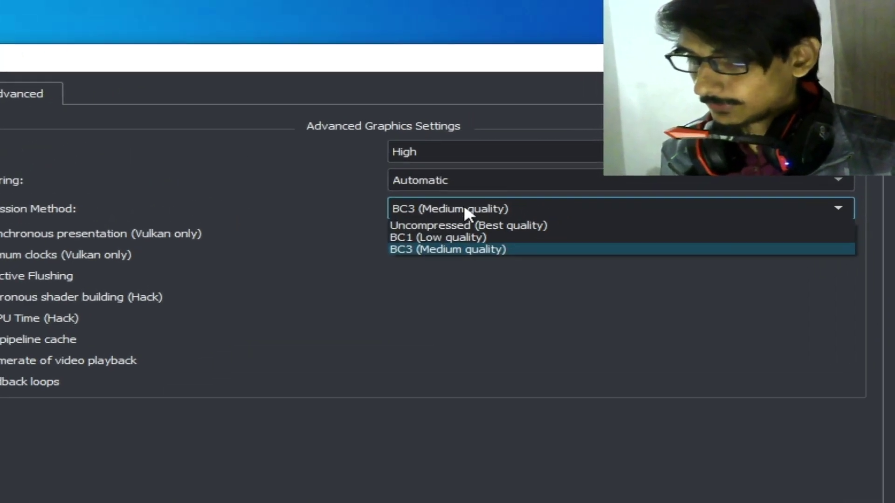
pyautogui.click(541, 182)
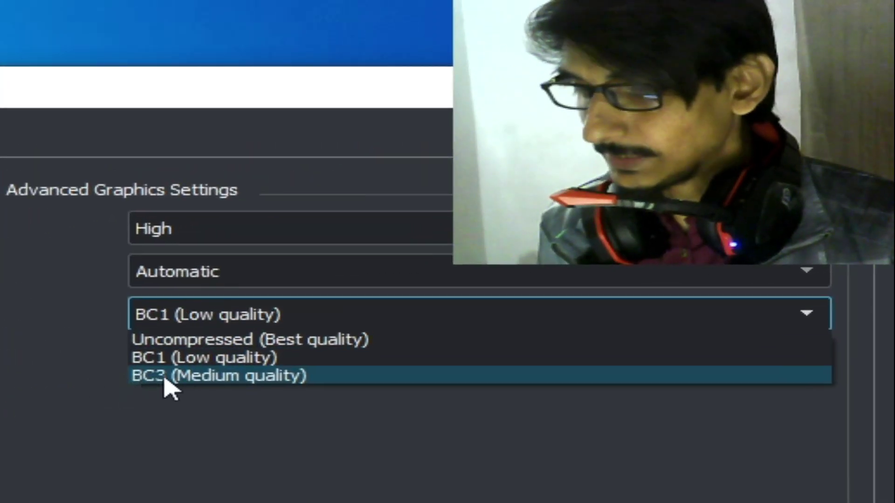
pyautogui.click(169, 377)
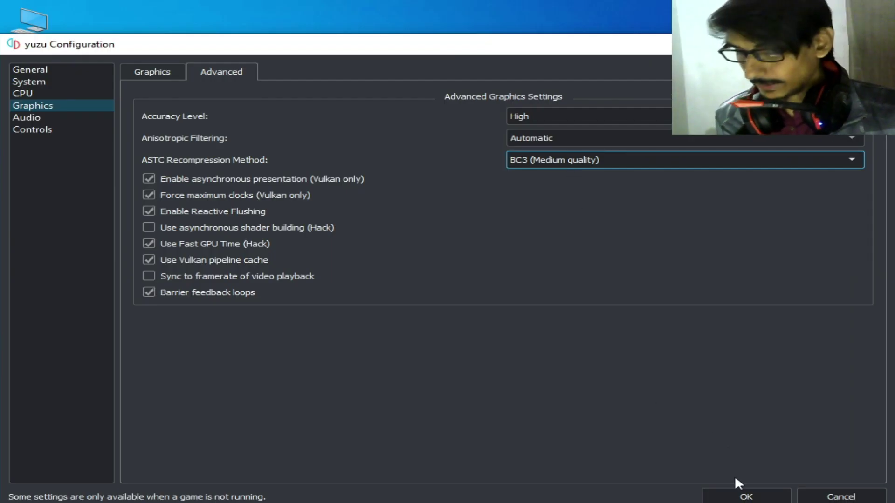
pyautogui.click(736, 498)
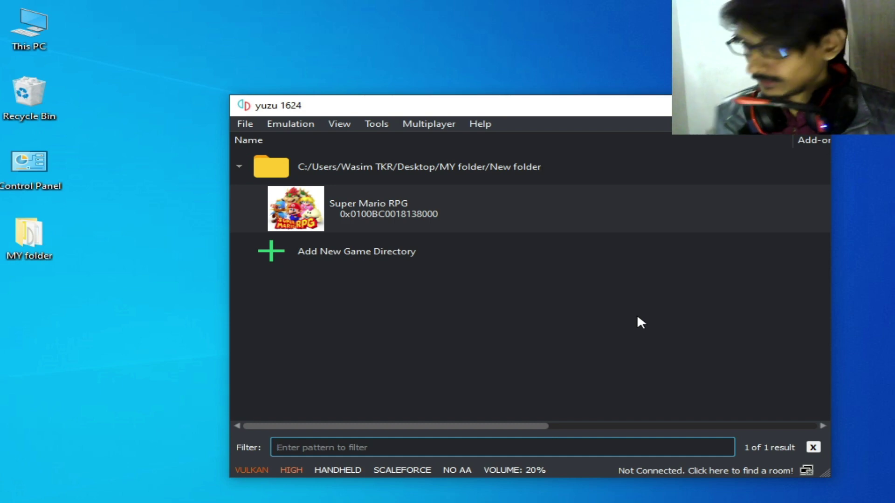
# Reopen the graphics configuration and keep Vulkan as the API with NVIDIA GeForce GTX 750 as the device
pyautogui.click(295, 124)
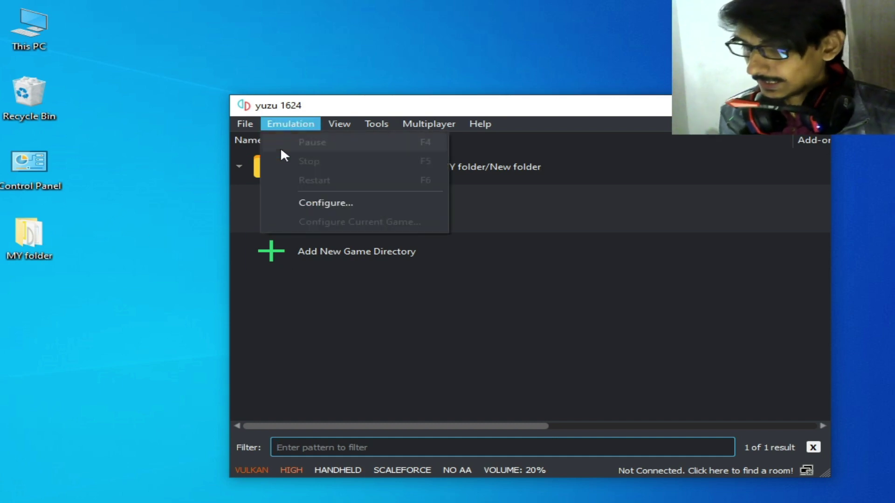
pyautogui.click(314, 200)
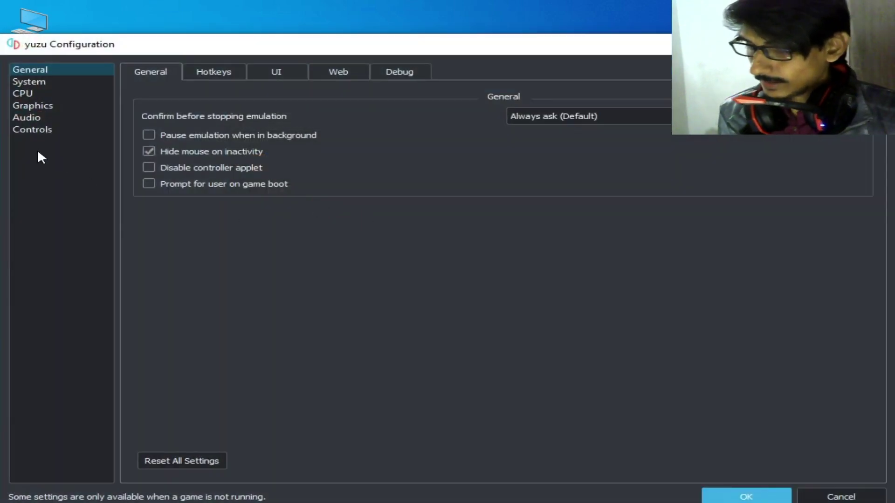
pyautogui.click(29, 116)
pyautogui.click(30, 107)
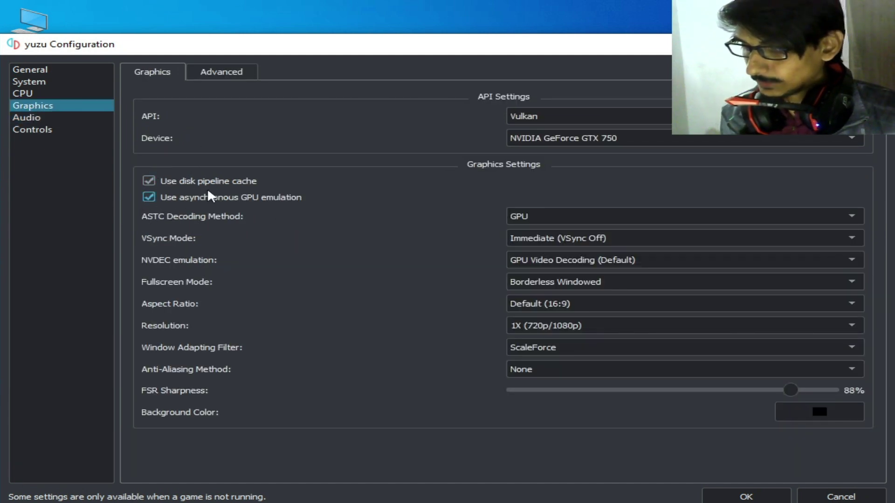
pyautogui.click(623, 120)
pyautogui.click(556, 139)
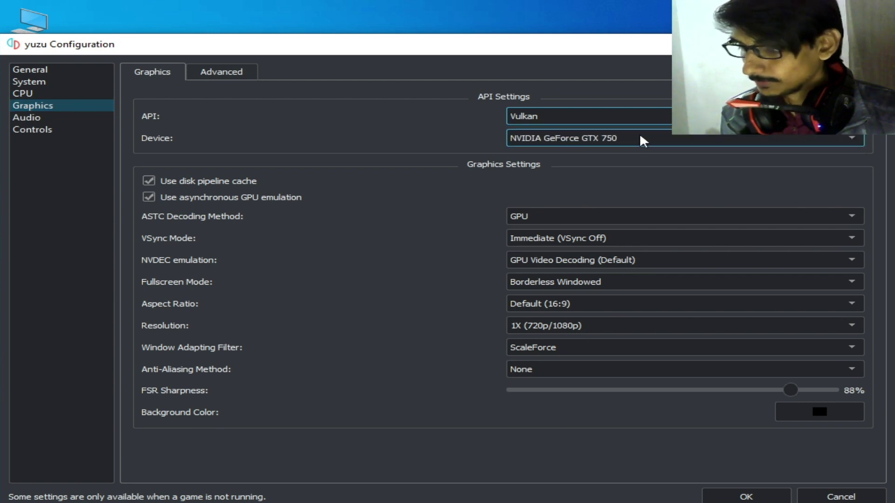
pyautogui.click(635, 139)
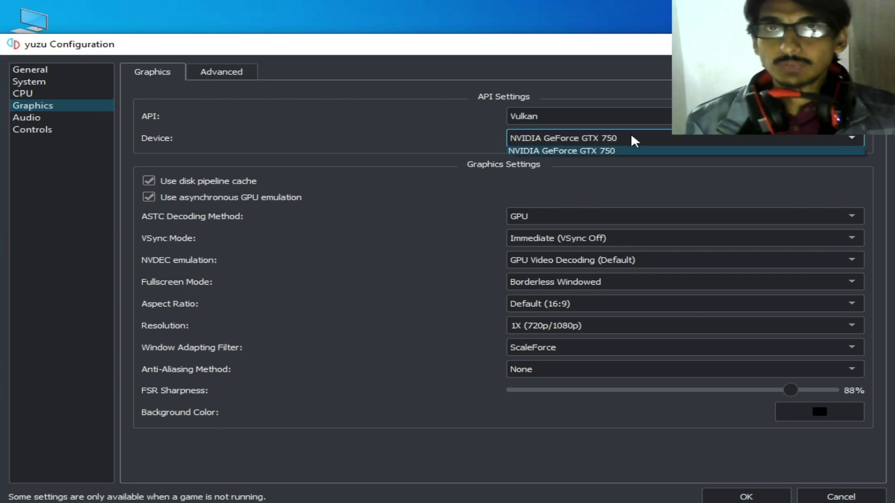
pyautogui.click(635, 140)
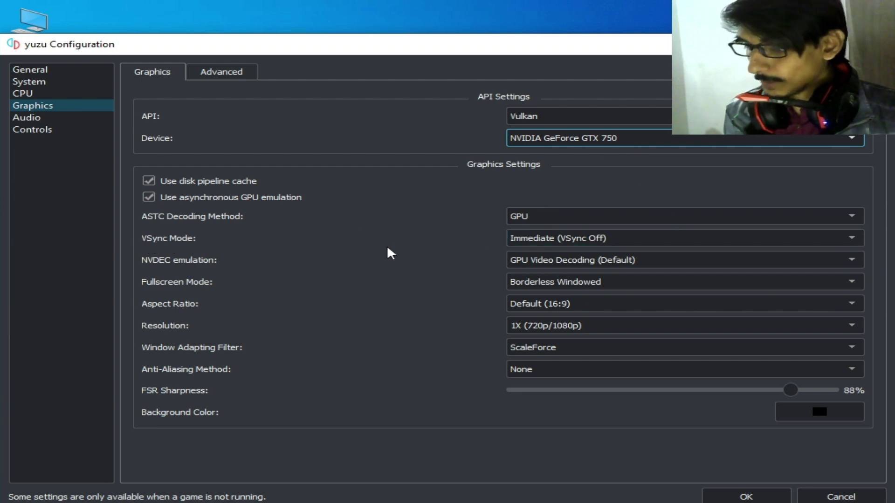
# Set the VSync Mode to FIFO (VSync On) and review the Accuracy Level options in the advanced graphics settings
pyautogui.click(548, 242)
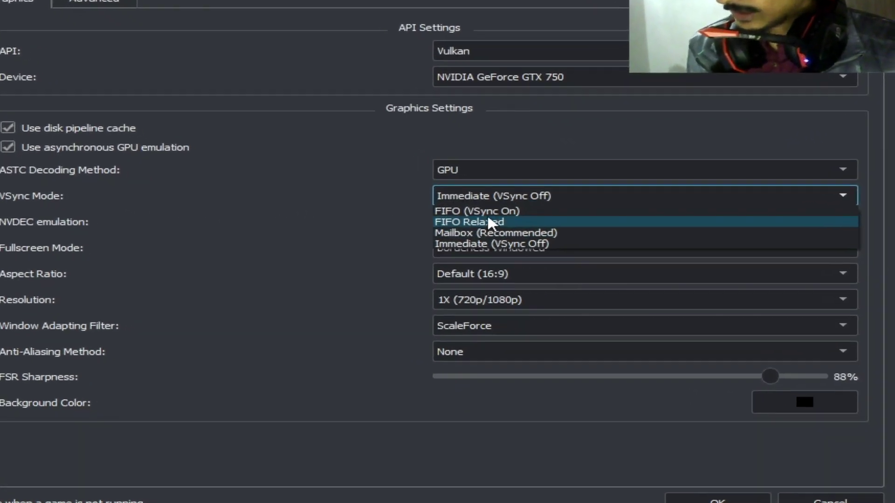
pyautogui.click(555, 238)
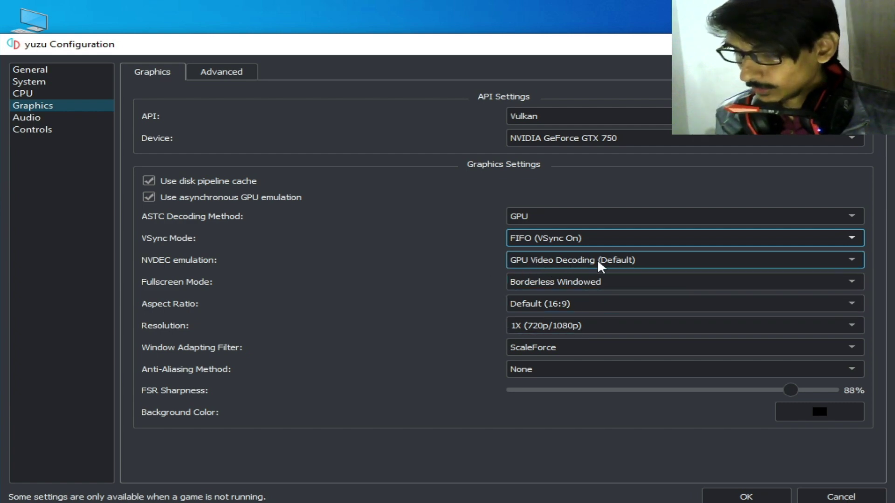
pyautogui.click(246, 75)
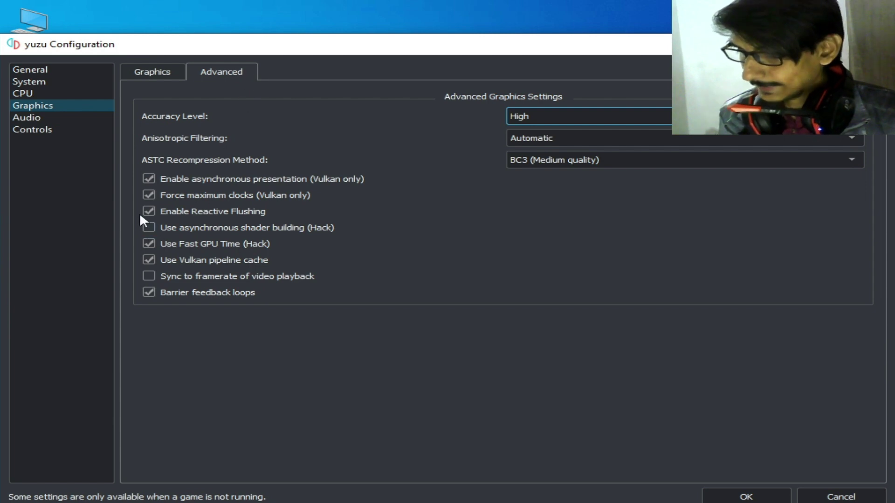
pyautogui.click(555, 116)
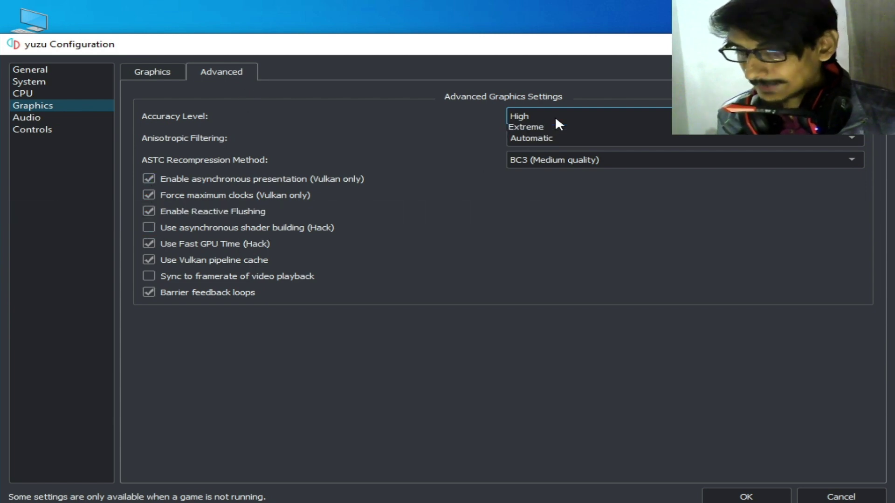
pyautogui.click(517, 139)
pyautogui.hotkey('ctrl', 'Tab')
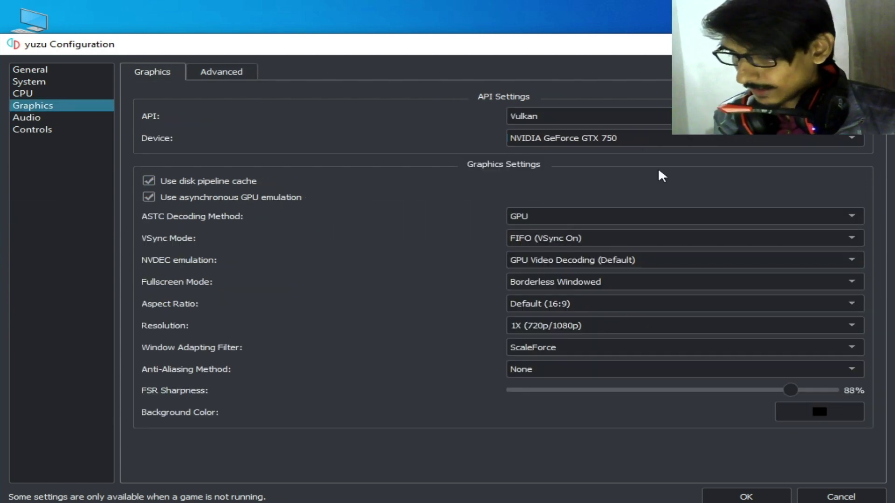
# Set the Console Mode to Handheld in the controller configuration and save the settings
pyautogui.click(41, 131)
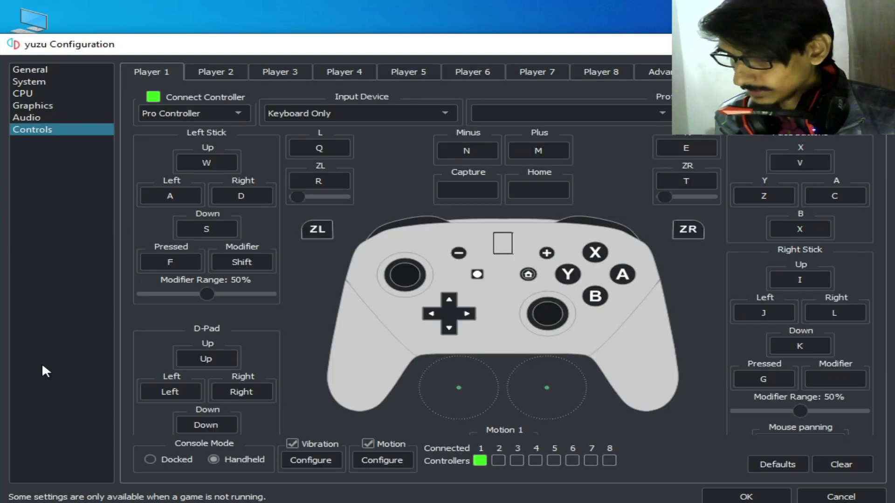
pyautogui.click(154, 461)
pyautogui.click(230, 462)
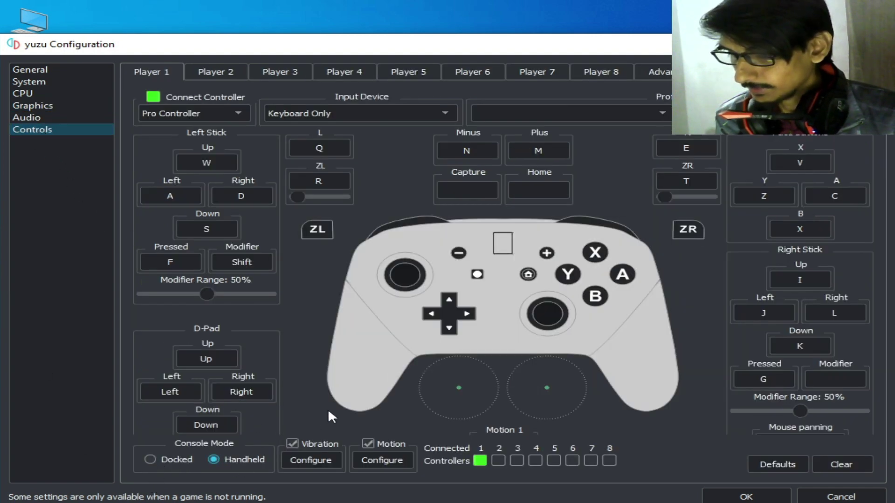
pyautogui.click(745, 496)
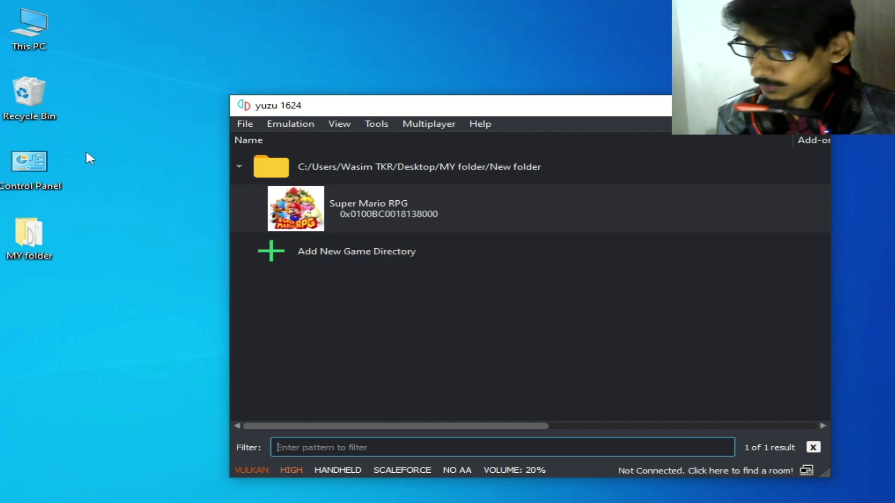
# Switch to the NVIDIA Control Panel, restore all global and program 3D settings to their defaults, and apply the reset
pyautogui.rightClick(107, 121)
pyautogui.click(155, 235)
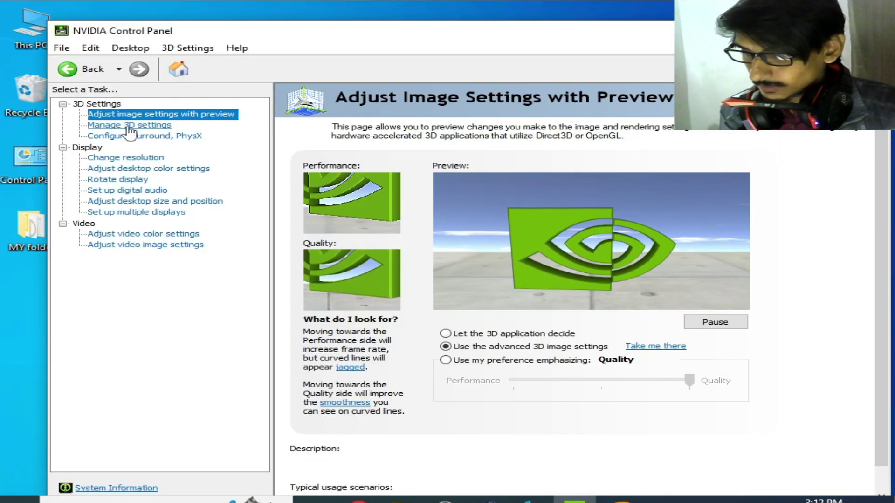
pyautogui.click(153, 126)
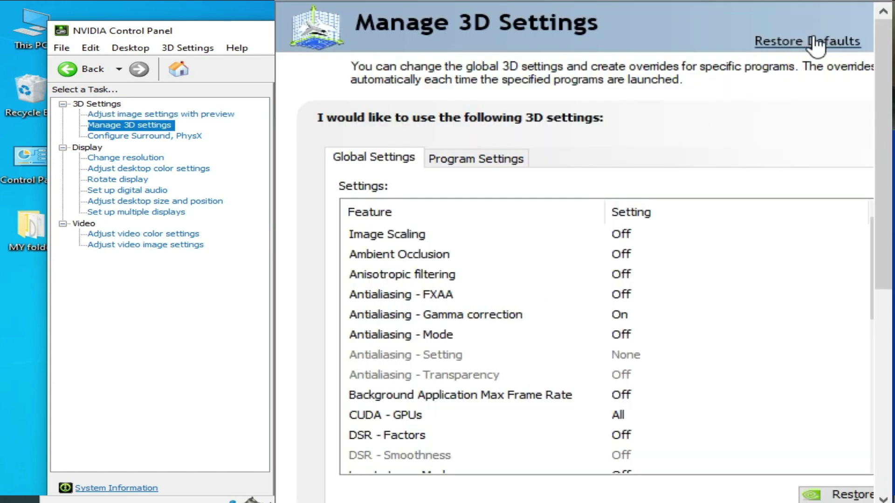
pyautogui.click(835, 48)
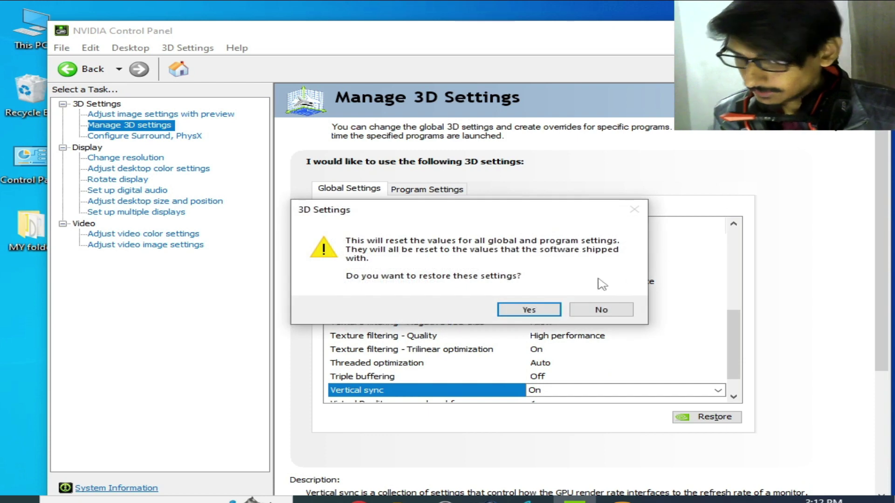
pyautogui.click(529, 310)
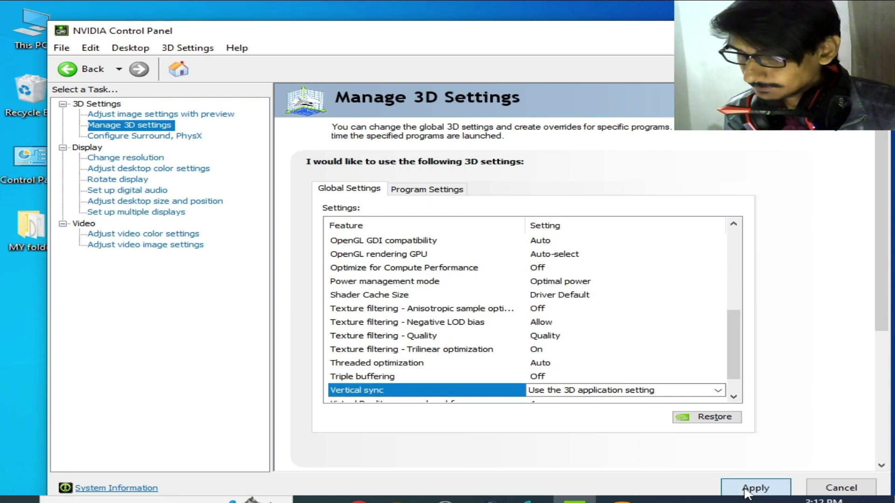
pyautogui.click(750, 489)
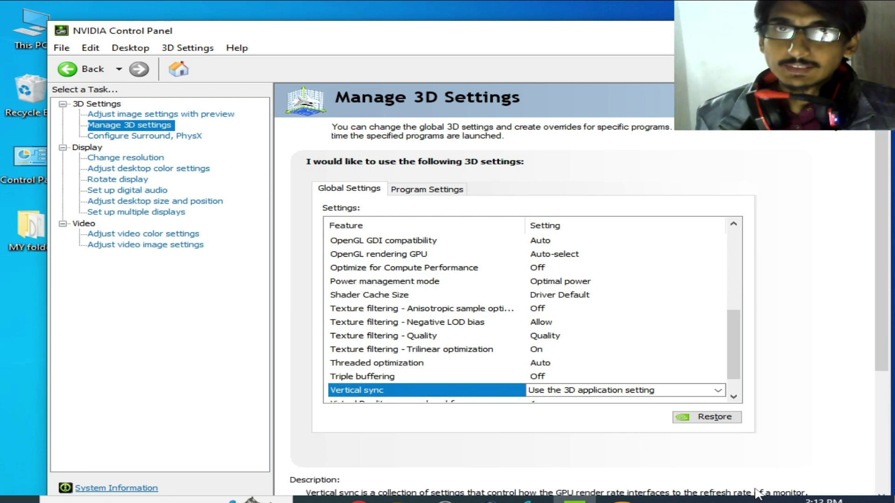
# Set Vertical sync to On in the global 3D settings and apply the change
pyautogui.scroll(2, 743, 305)
pyautogui.scroll(-3, 743, 306)
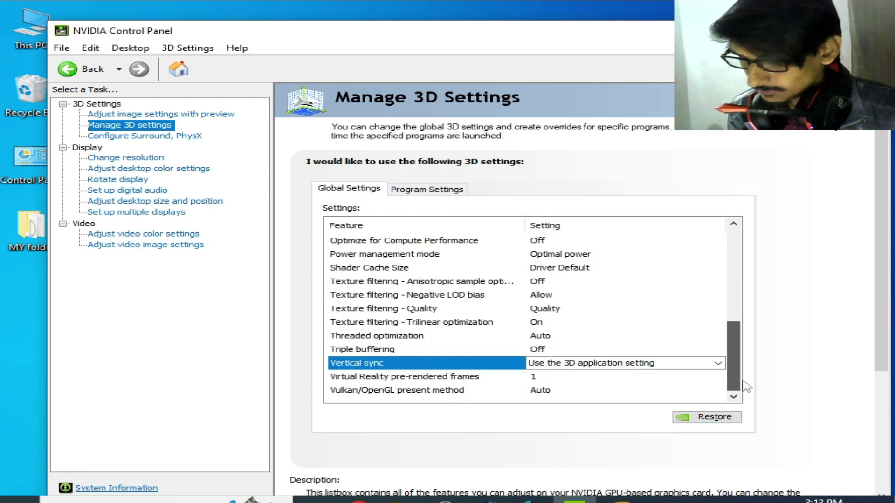
pyautogui.click(586, 368)
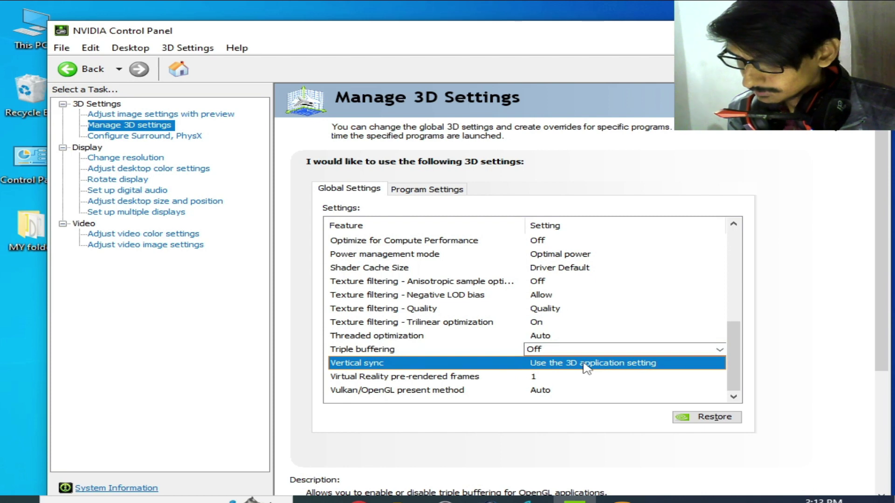
pyautogui.click(589, 363)
pyautogui.click(547, 397)
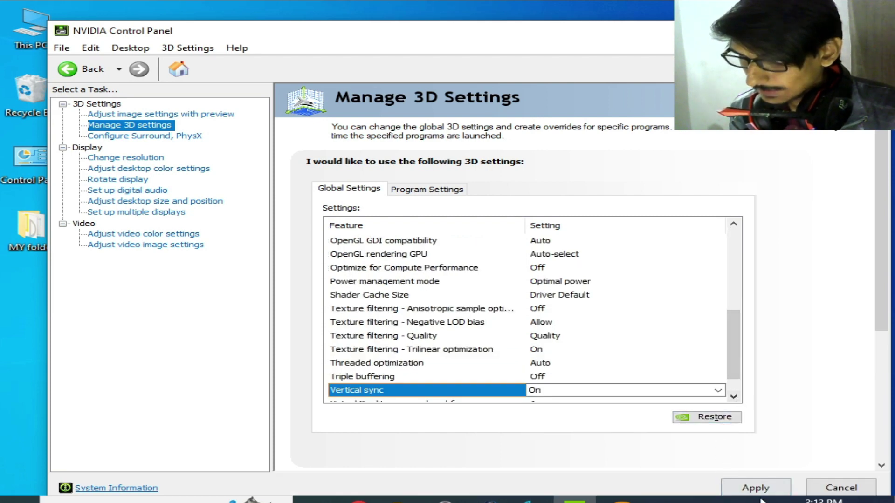
pyautogui.click(753, 490)
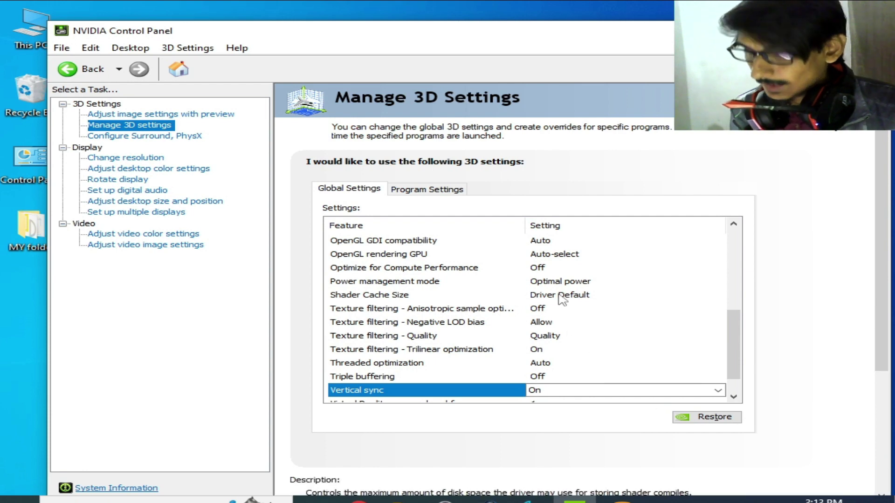
# Add the yuzu application from the desktop shortcut's file location to the program-specific 3D settings and apply the change
pyautogui.click(423, 188)
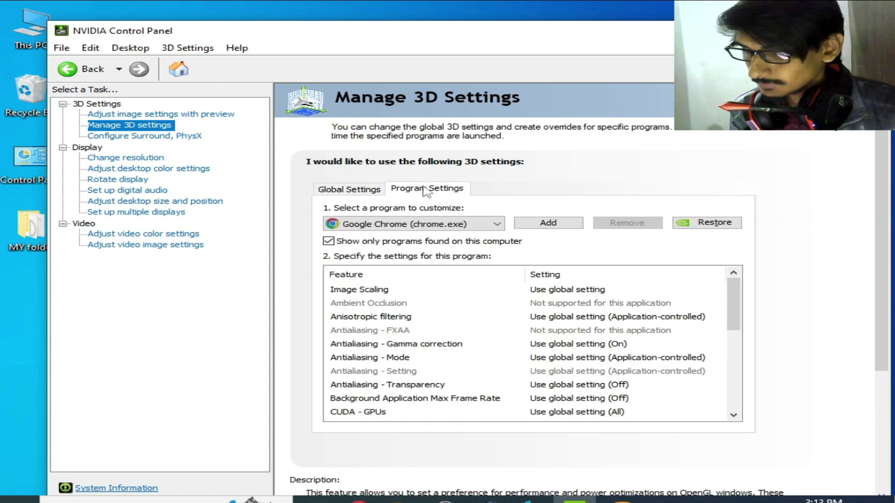
pyautogui.click(548, 223)
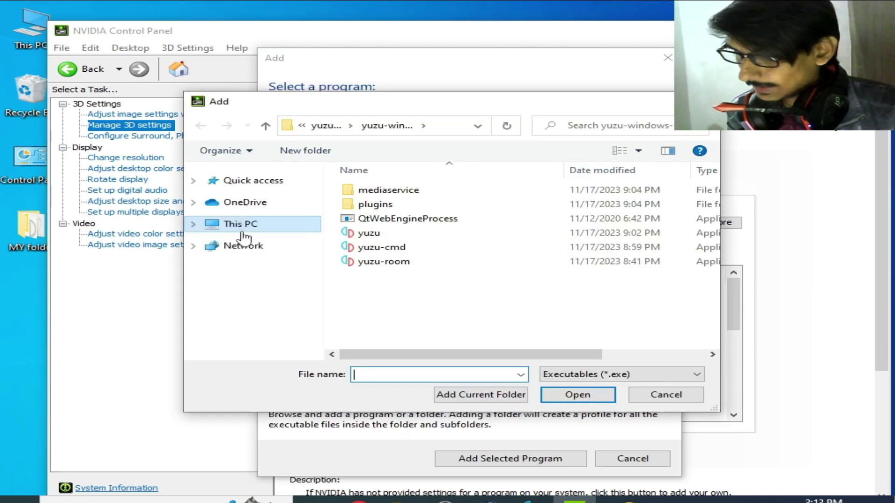
pyautogui.click(240, 226)
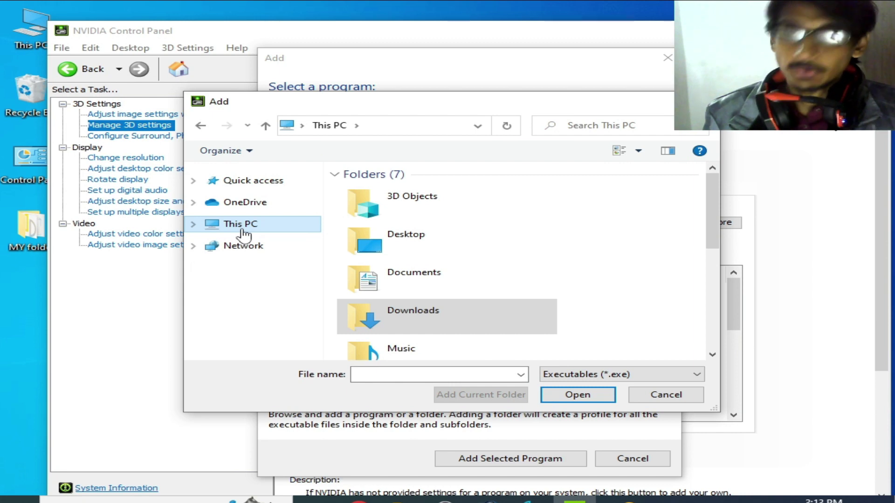
pyautogui.doubleClick(405, 236)
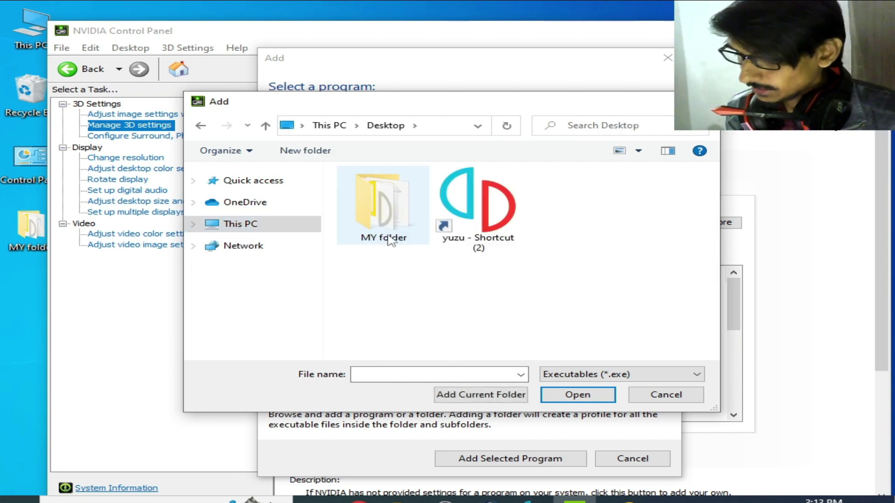
pyautogui.click(454, 207)
pyautogui.rightClick(467, 202)
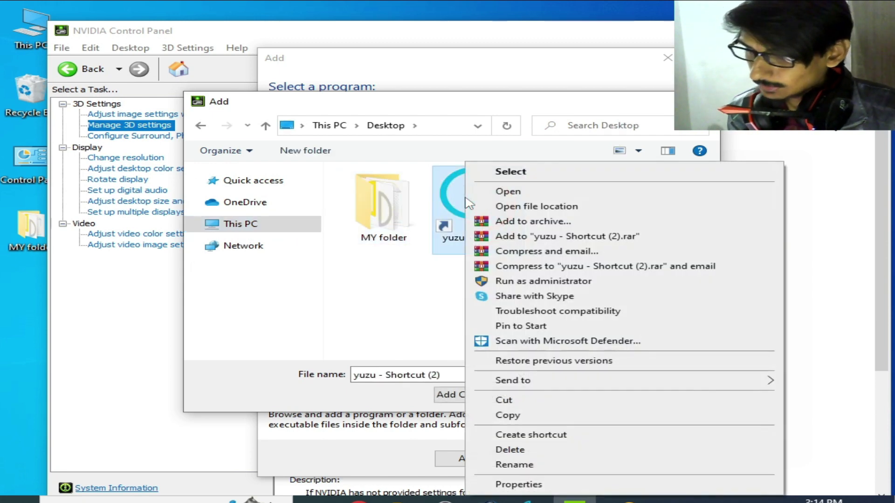
pyautogui.click(513, 207)
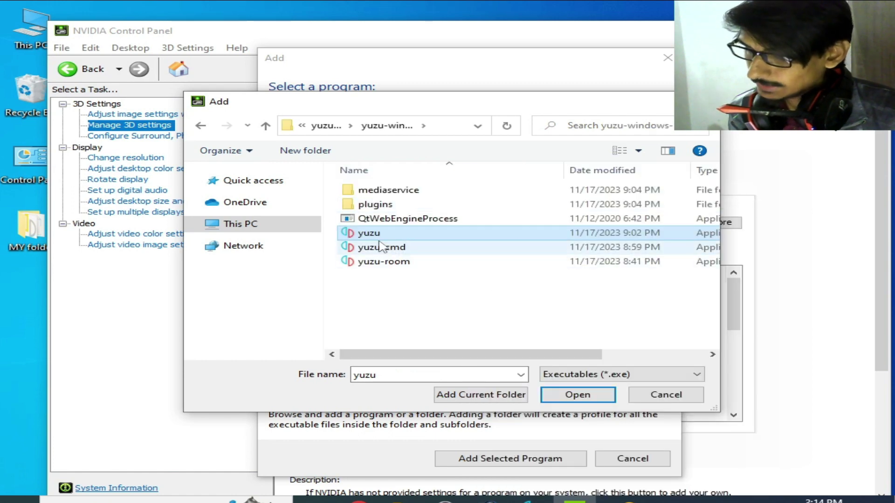
pyautogui.moveTo(399, 353); pyautogui.dragTo(499, 354)
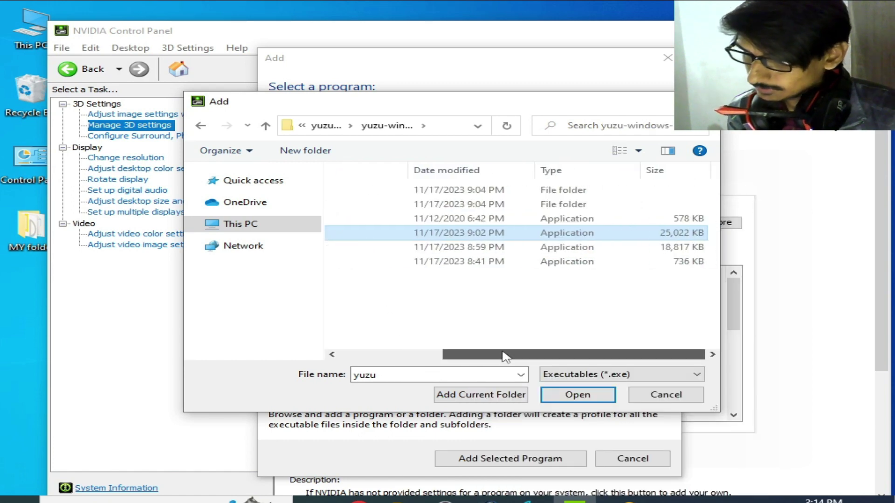
pyautogui.click(574, 395)
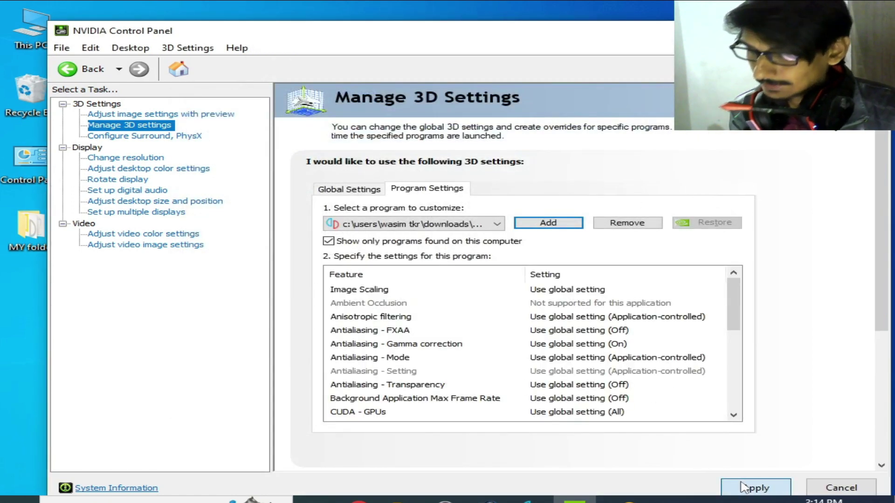
pyautogui.click(746, 488)
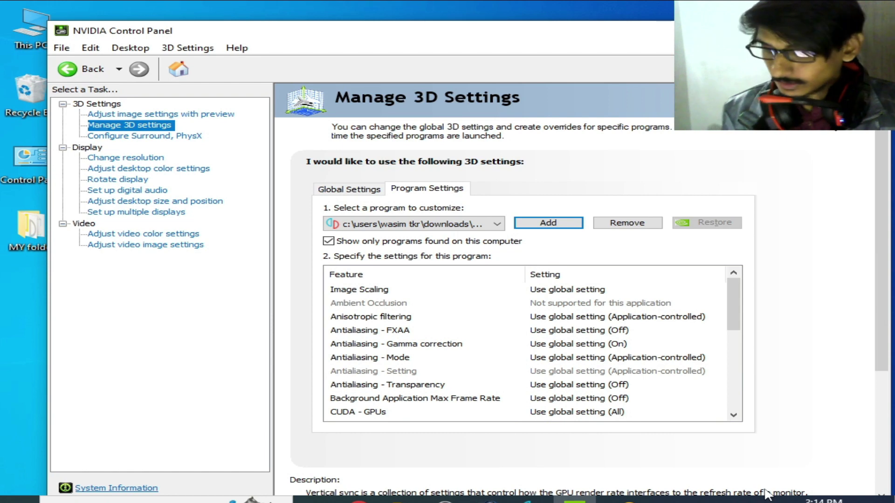
# Set the Power management mode to Prefer maximum performance in the global 3D settings
pyautogui.click(354, 189)
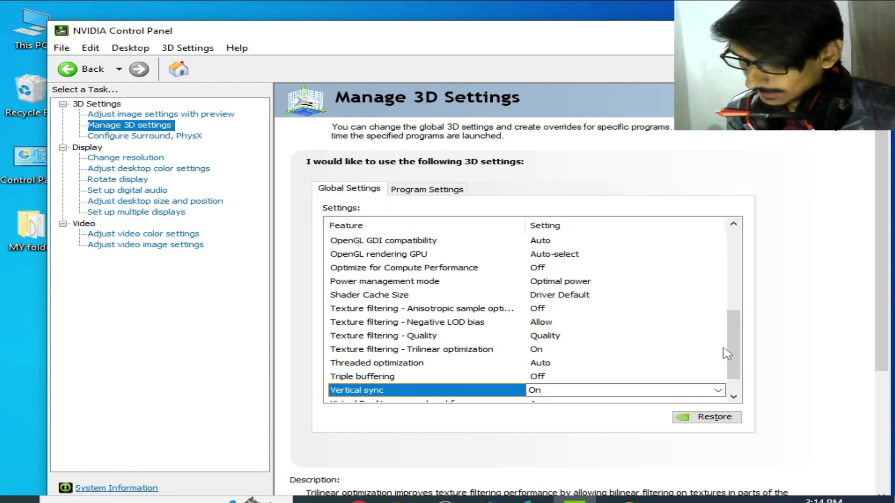
pyautogui.scroll(2, 736, 345)
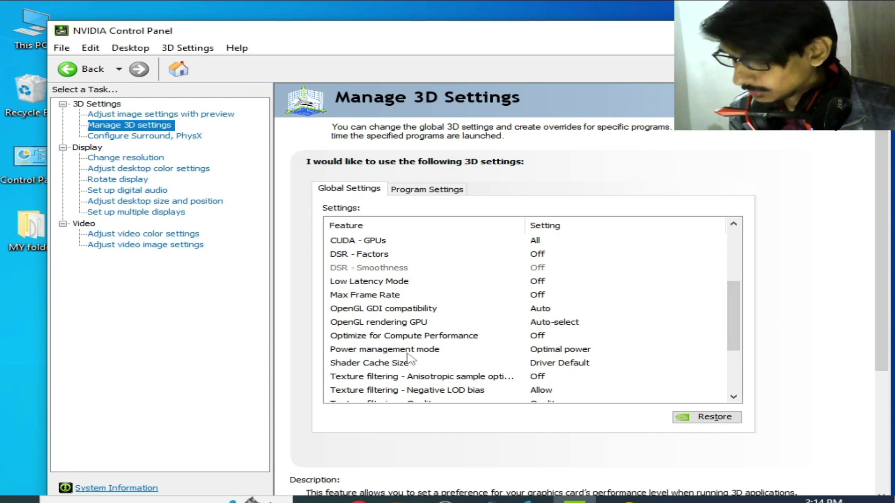
pyautogui.click(552, 352)
pyautogui.click(552, 353)
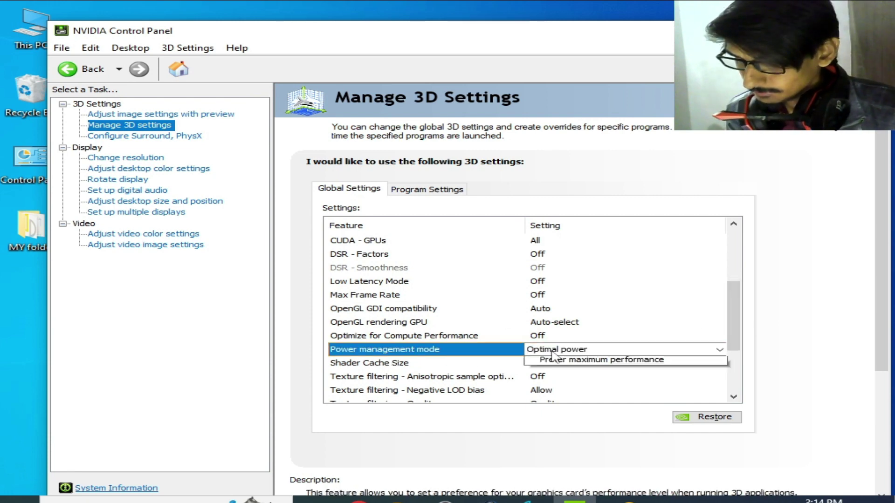
pyautogui.click(562, 387)
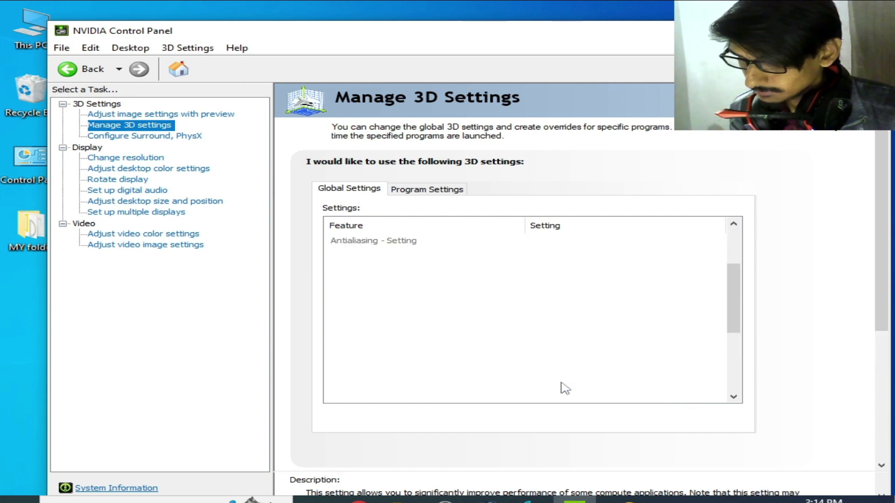
# Set Texture filtering - Quality to High performance in the global 3D settings
pyautogui.moveTo(732, 316); pyautogui.dragTo(729, 351)
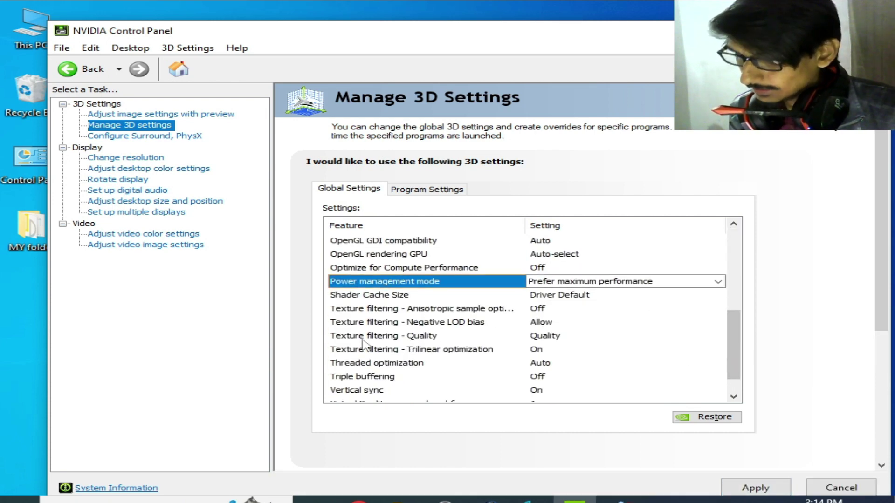
pyautogui.click(553, 341)
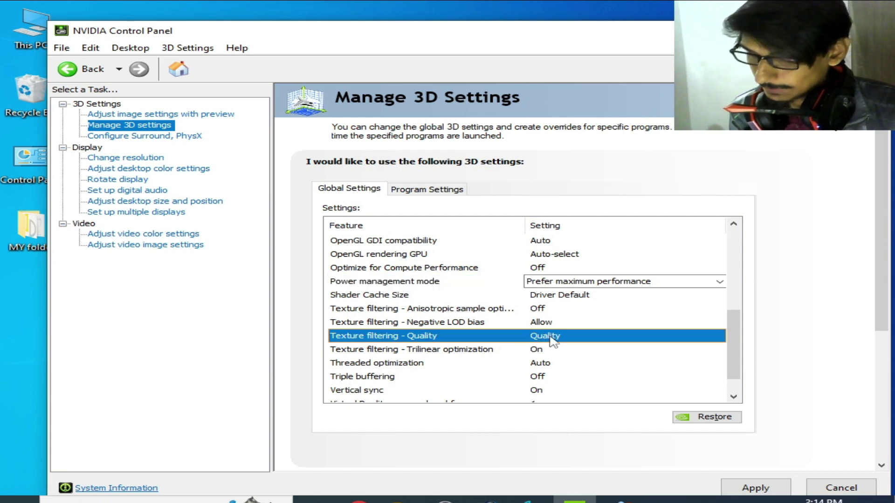
pyautogui.click(550, 338)
pyautogui.click(570, 380)
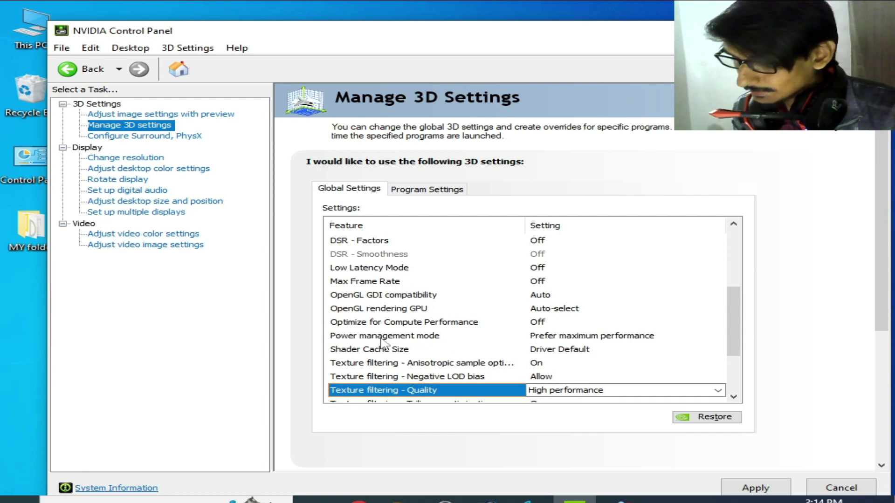
# Set the OpenGL rendering GPU to NVIDIA GeForce GTX 750 and apply the global 3D settings
pyautogui.click(552, 312)
pyautogui.click(549, 313)
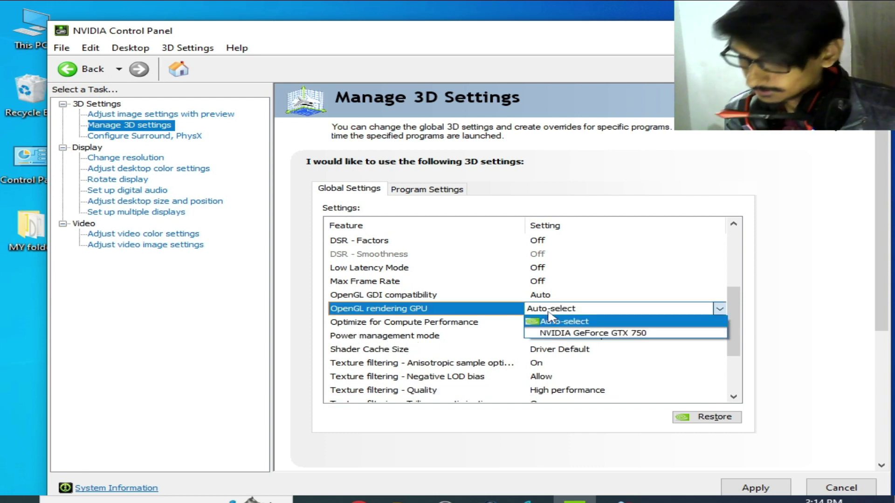
pyautogui.click(566, 332)
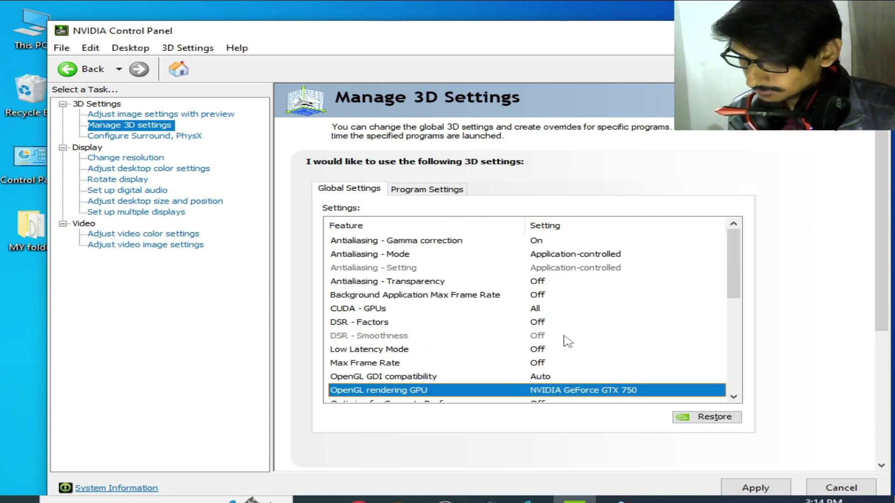
pyautogui.click(756, 485)
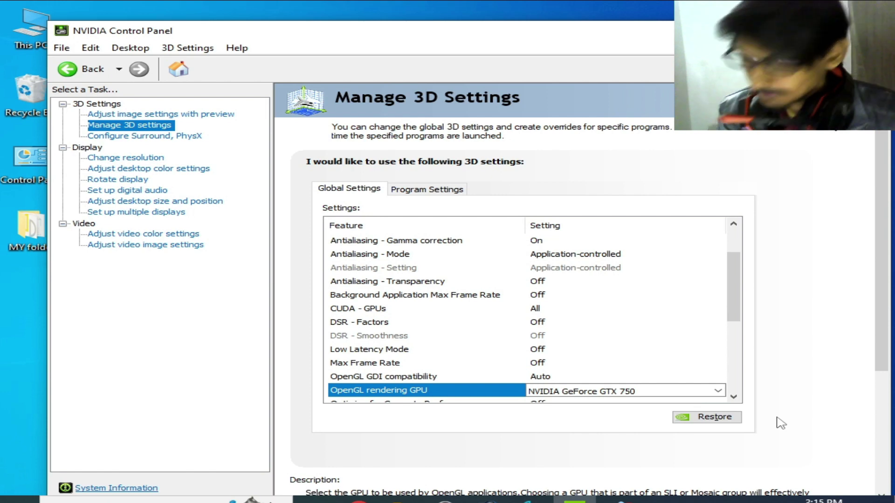
# Review the 3D settings in yuzu's program profile, including power management, texture filtering and vertical sync
pyautogui.click(444, 190)
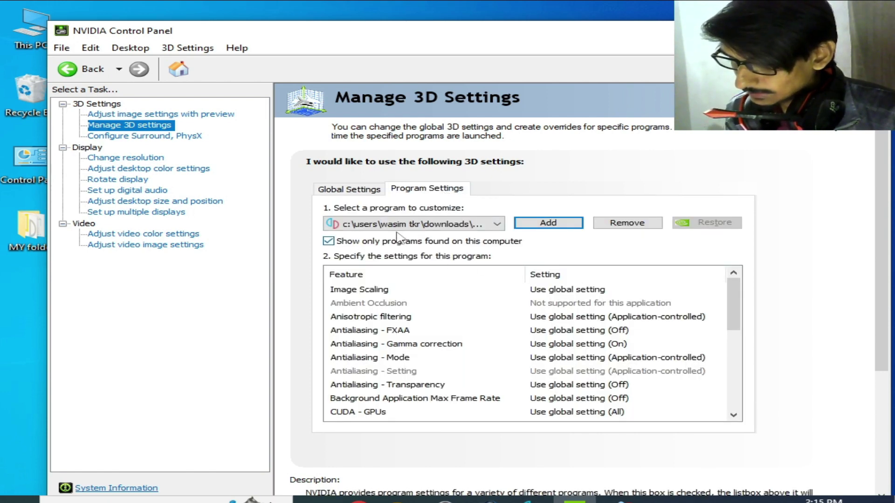
pyautogui.moveTo(735, 305); pyautogui.dragTo(741, 389)
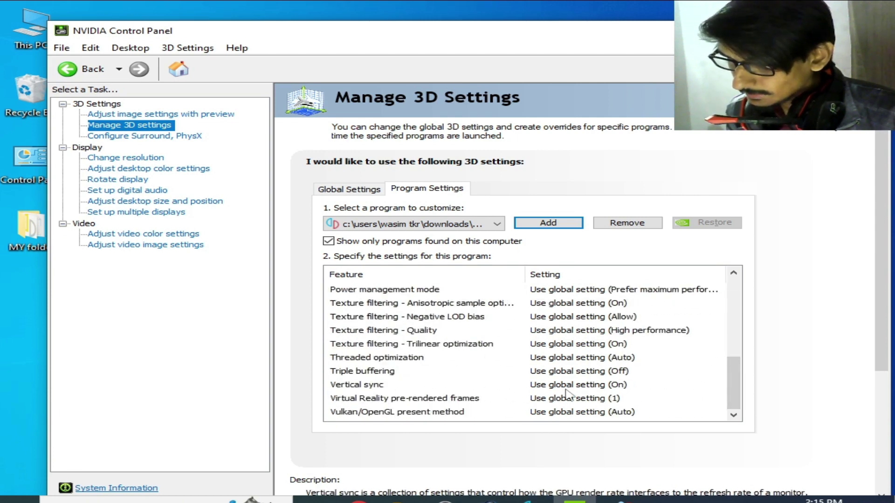
pyautogui.click(122, 126)
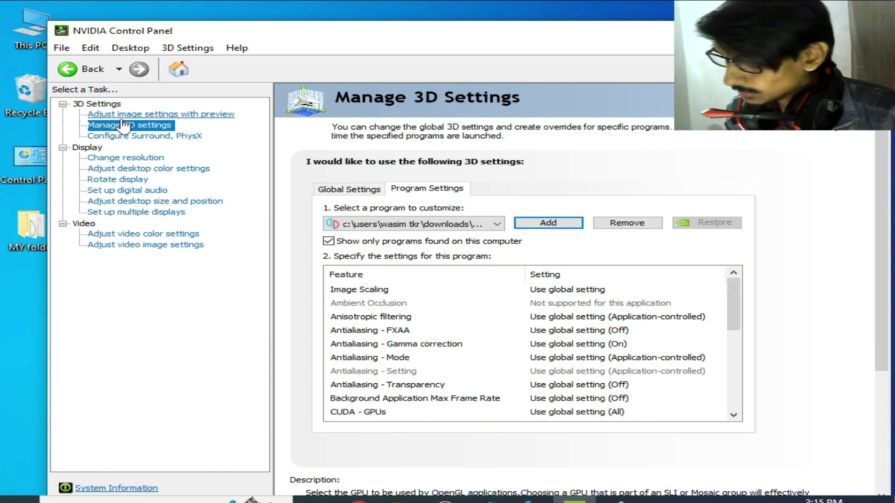
# Move the image preference emphasis to Performance, reselect the advanced 3D image settings option, and apply the change
pyautogui.click(122, 115)
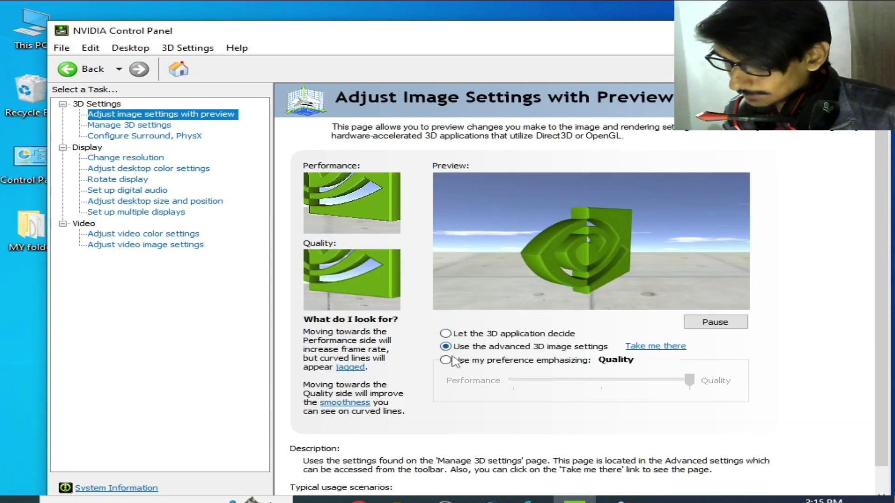
pyautogui.click(447, 359)
pyautogui.click(522, 381)
pyautogui.click(522, 381)
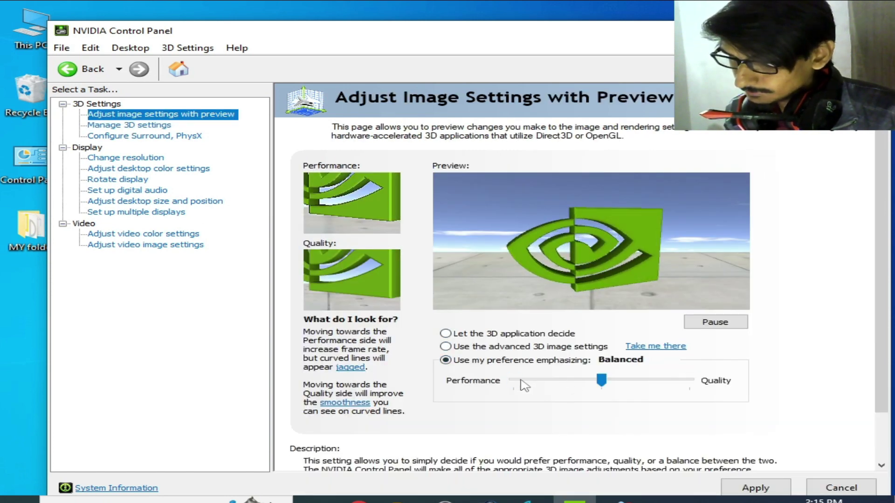
pyautogui.click(522, 381)
pyautogui.click(446, 346)
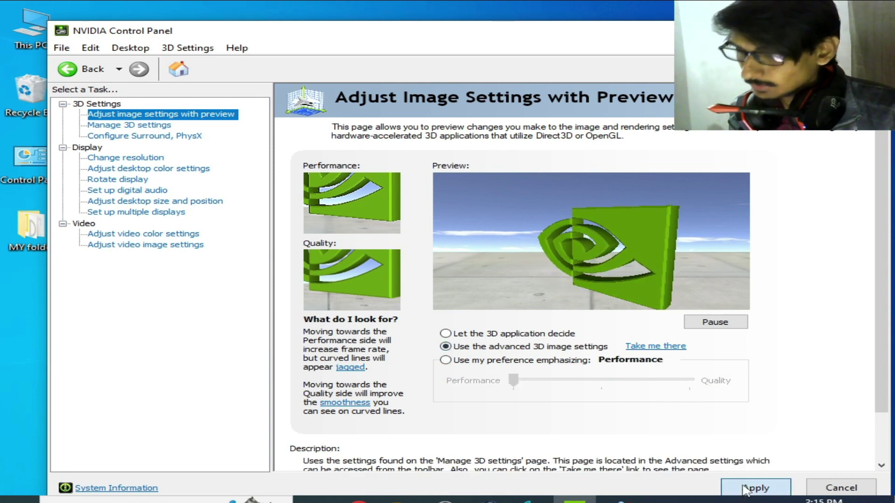
pyautogui.click(745, 490)
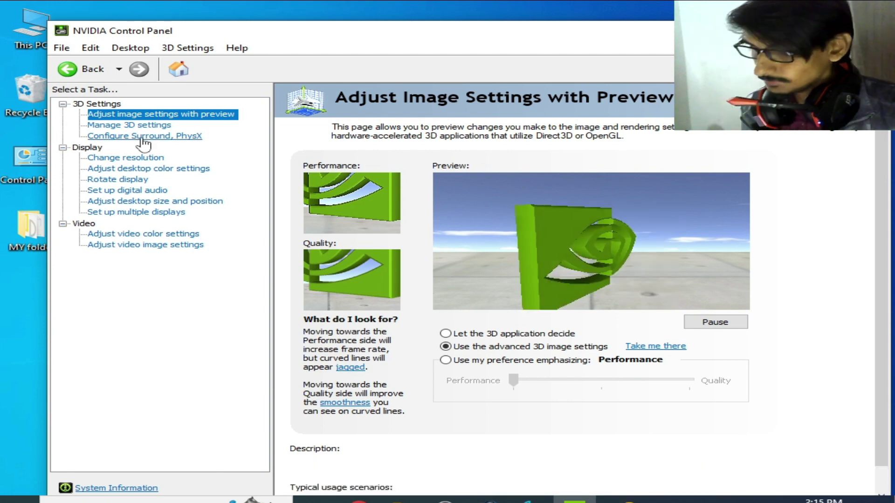
# Set the PhysX processor to NVIDIA GeForce GTX 750 in the Surround and PhysX configuration and apply it
pyautogui.click(144, 138)
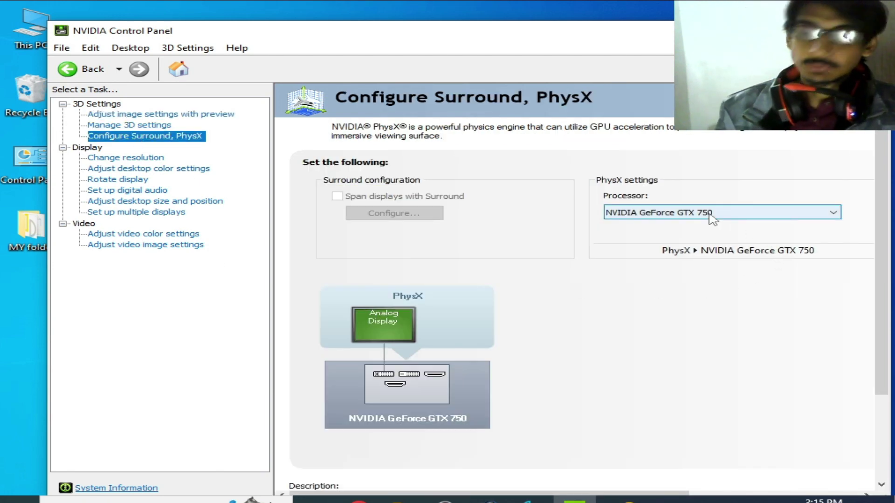
pyautogui.click(713, 216)
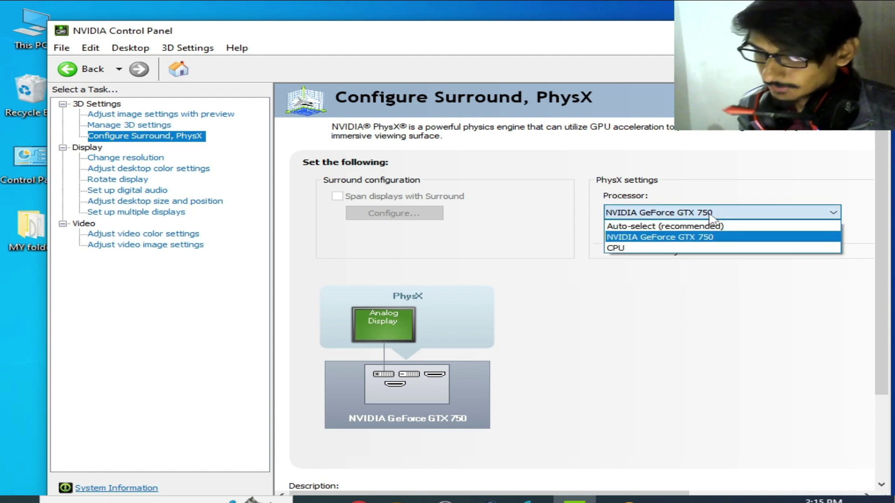
pyautogui.click(622, 250)
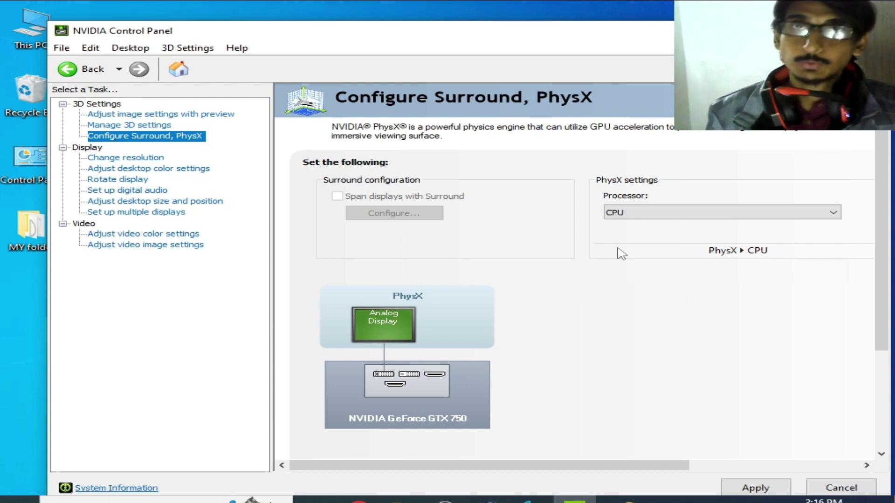
pyautogui.click(642, 215)
pyautogui.click(648, 238)
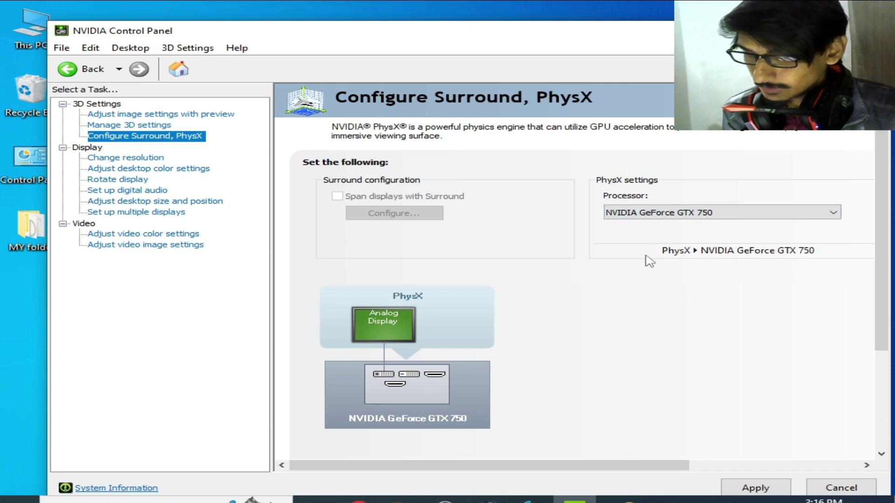
pyautogui.click(749, 488)
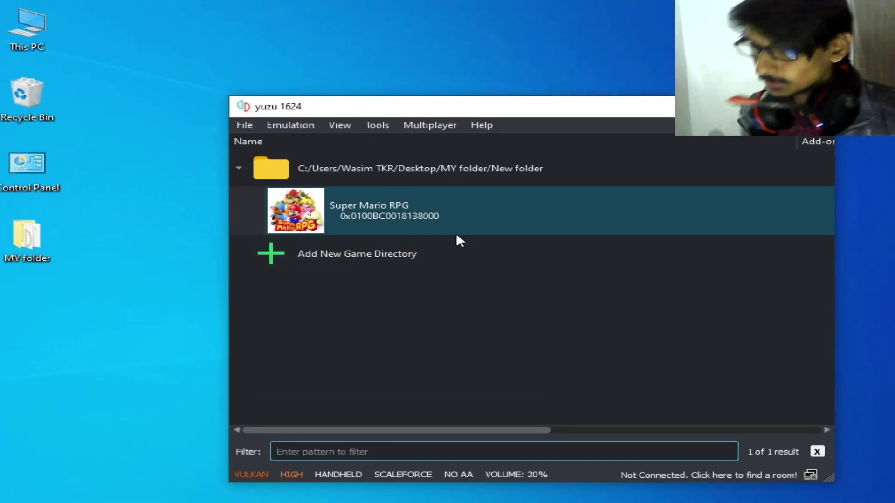
# Switch to yuzu and remove all pipeline caches for Super Mario RPG, confirming the deletion
pyautogui.rightClick(442, 213)
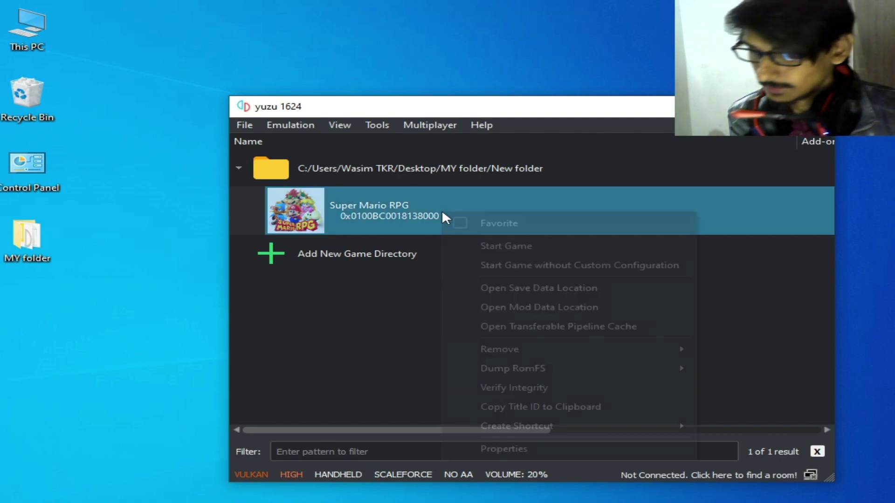
pyautogui.moveTo(531, 359)
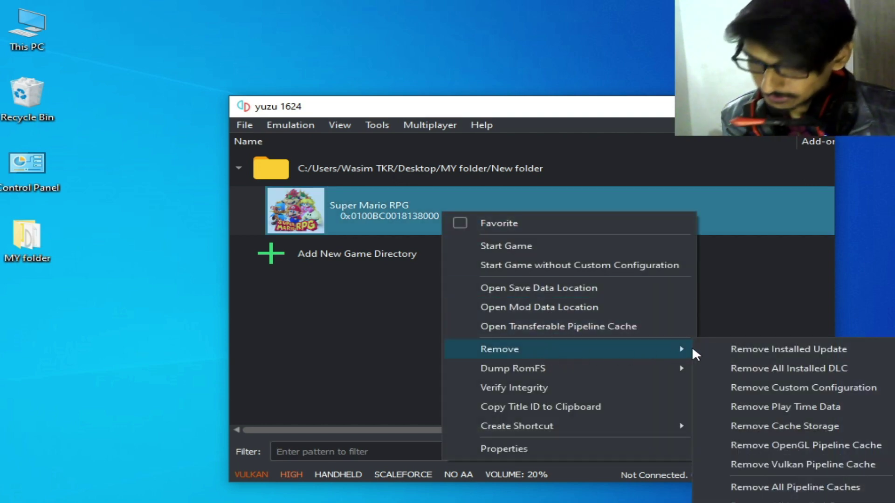
pyautogui.click(760, 487)
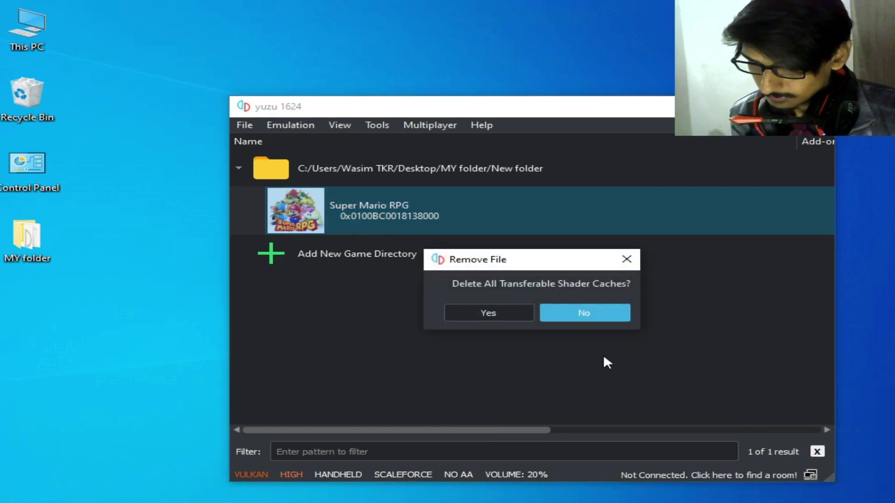
pyautogui.click(491, 312)
pyautogui.click(612, 316)
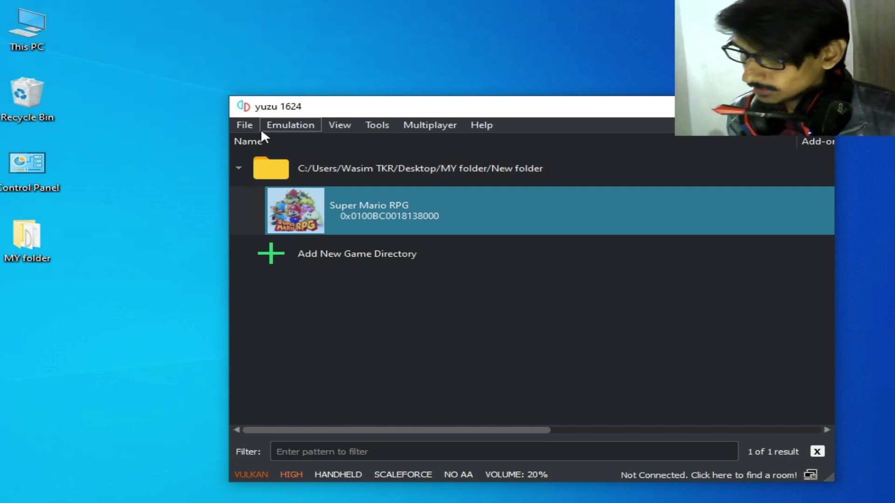
# Set yuzu's graphics API to OpenGL with the GLASM (Assembly Shaders, NVIDIA Only) shader backend and save the configuration
pyautogui.click(281, 126)
pyautogui.click(321, 205)
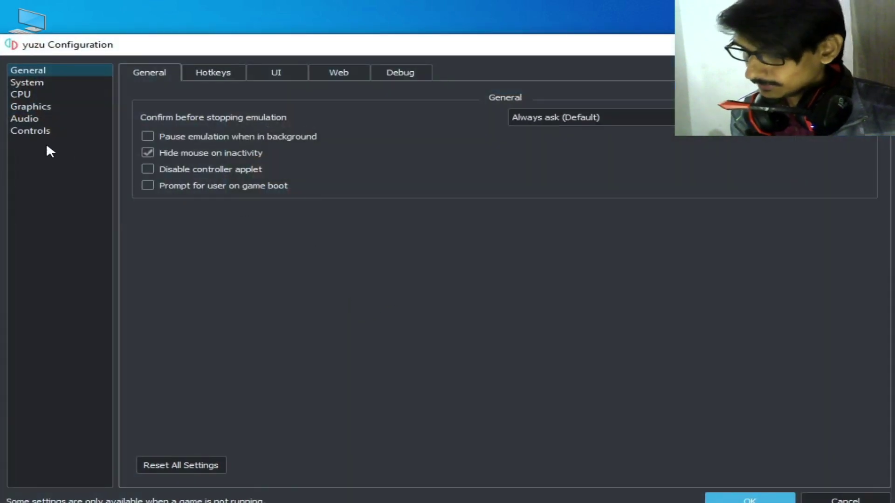
pyautogui.click(31, 107)
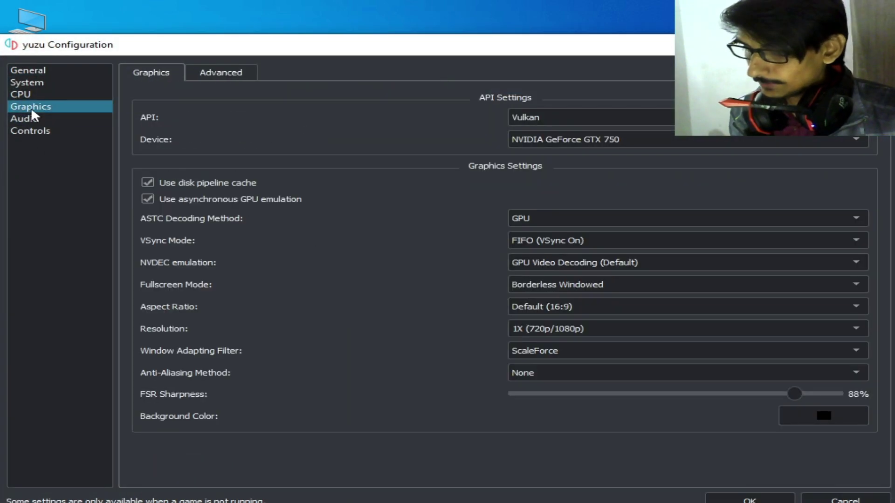
pyautogui.click(536, 120)
pyautogui.click(535, 132)
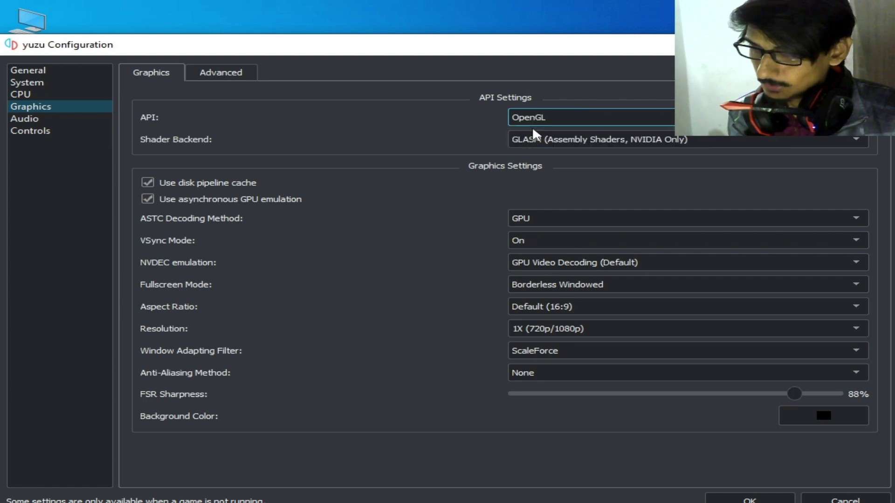
pyautogui.click(585, 143)
pyautogui.click(591, 164)
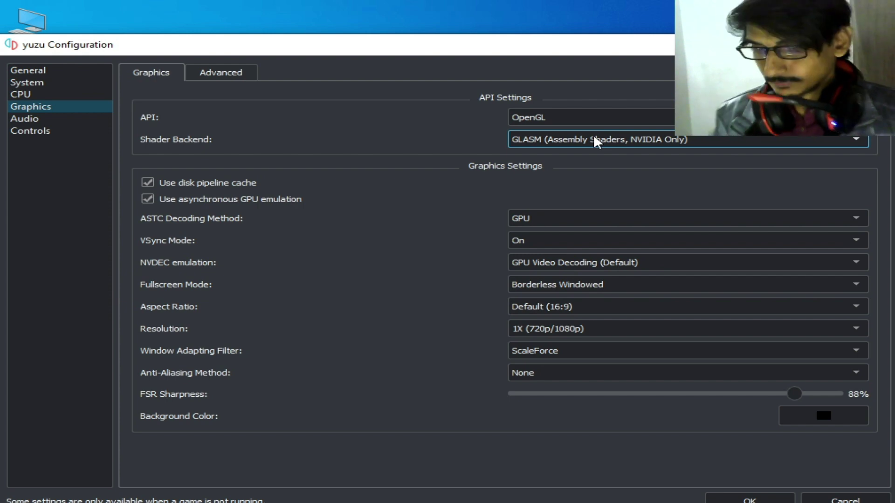
pyautogui.click(727, 497)
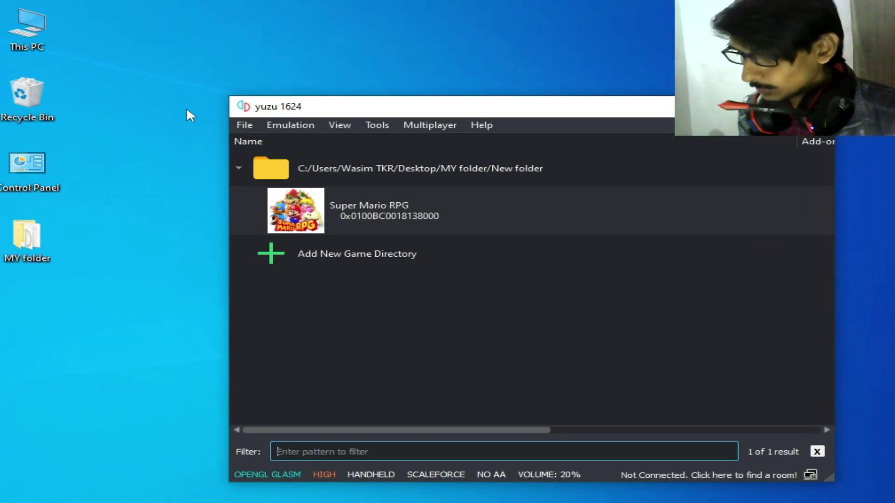
# Open the yuzu data folder in File Explorer, close yuzu, and move the folder window aside
pyautogui.click(249, 124)
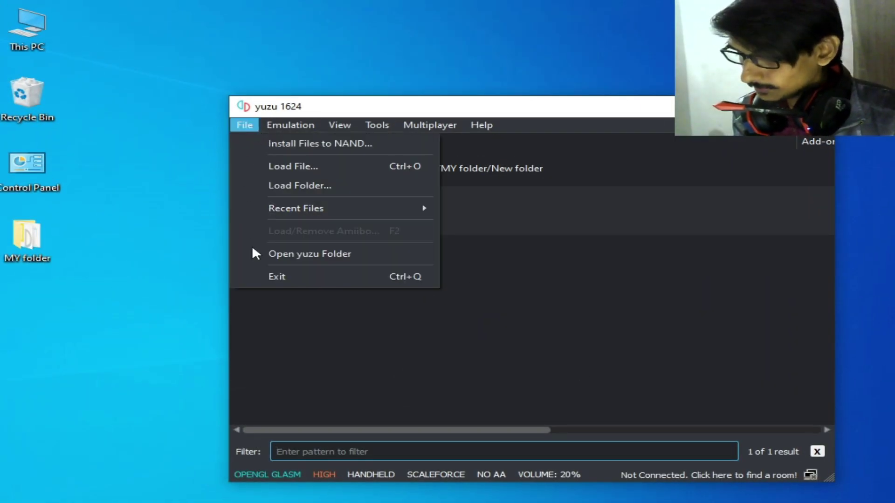
pyautogui.click(312, 253)
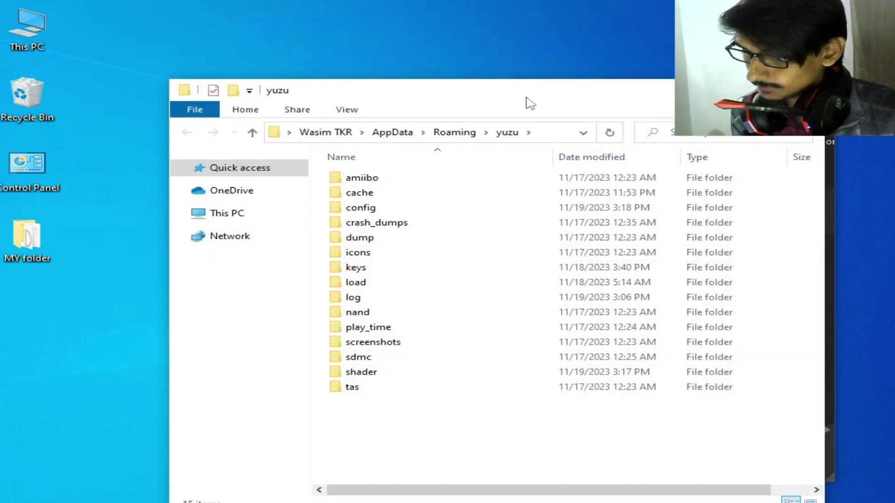
pyautogui.moveTo(530, 103); pyautogui.dragTo(320, 71)
pyautogui.moveTo(685, 107); pyautogui.dragTo(690, 164)
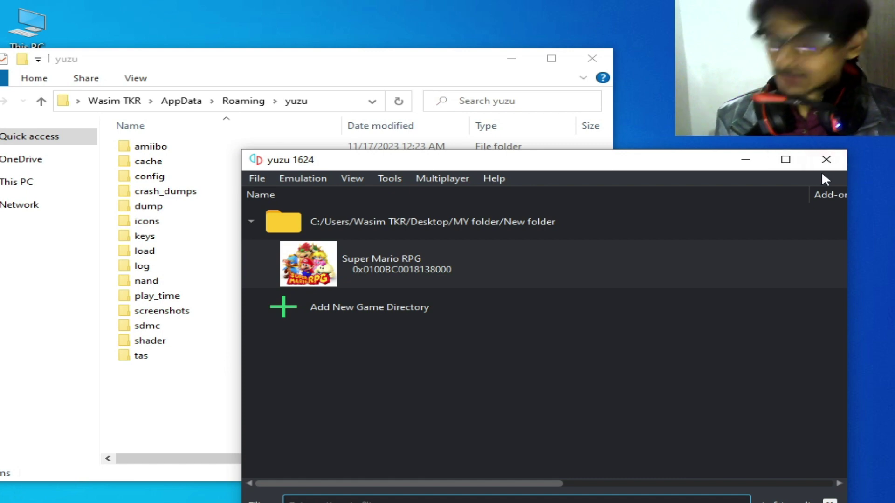
pyautogui.click(827, 159)
pyautogui.moveTo(170, 49); pyautogui.dragTo(762, 93)
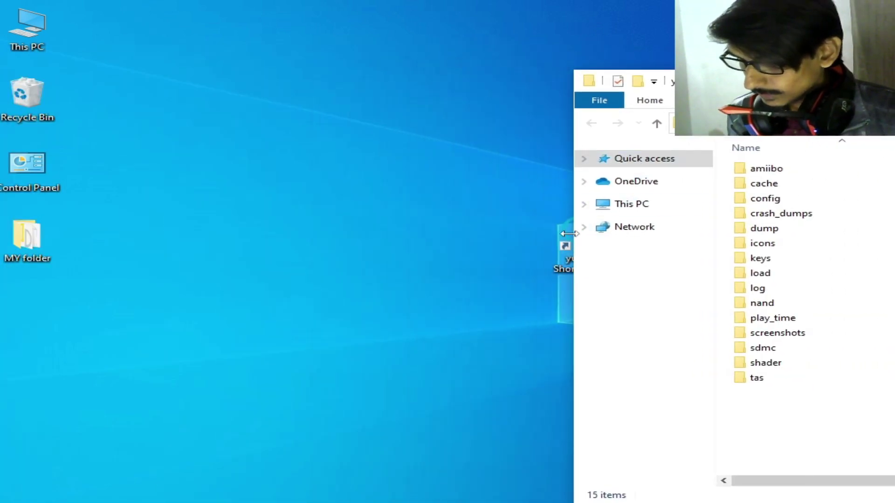
# Uncover the yuzu shortcut on the desktop and open its file location
pyautogui.moveTo(570, 234); pyautogui.dragTo(424, 161)
pyautogui.rightClick(427, 161)
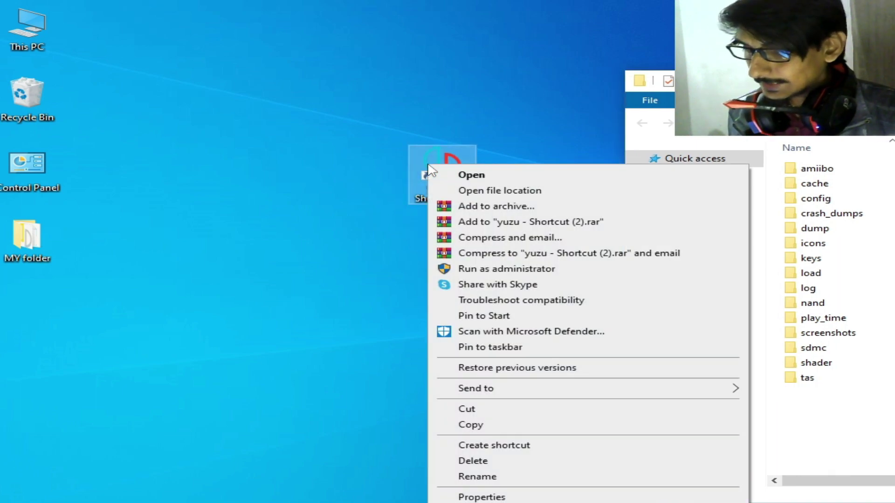
pyautogui.click(471, 190)
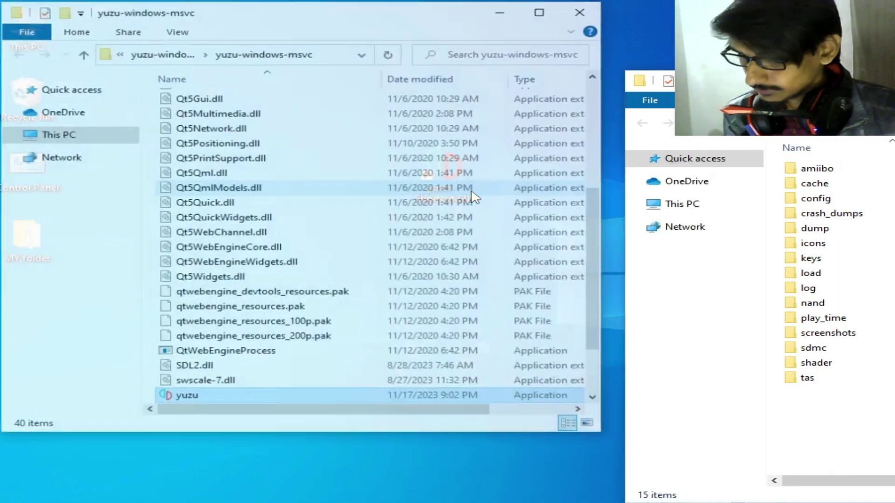
# Create a new folder named user in the yuzu-windows-msvc folder
pyautogui.moveTo(595, 242); pyautogui.dragTo(599, 136)
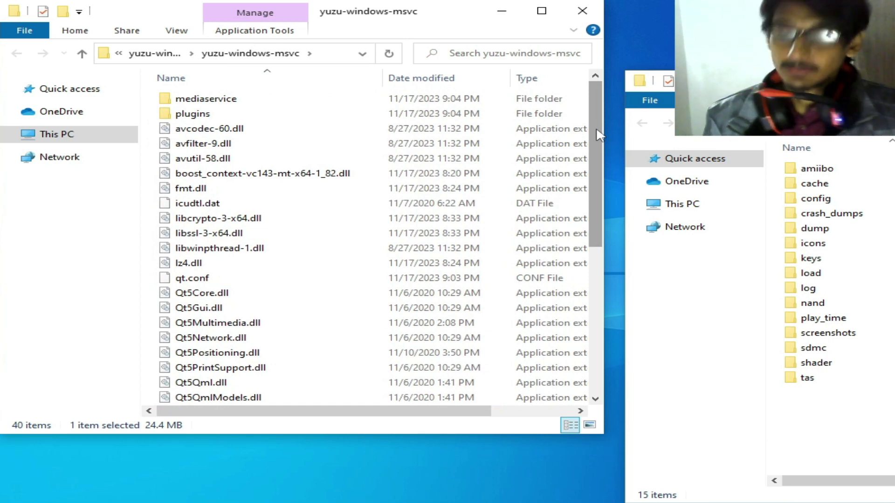
pyautogui.rightClick(148, 251)
pyautogui.moveTo(259, 422)
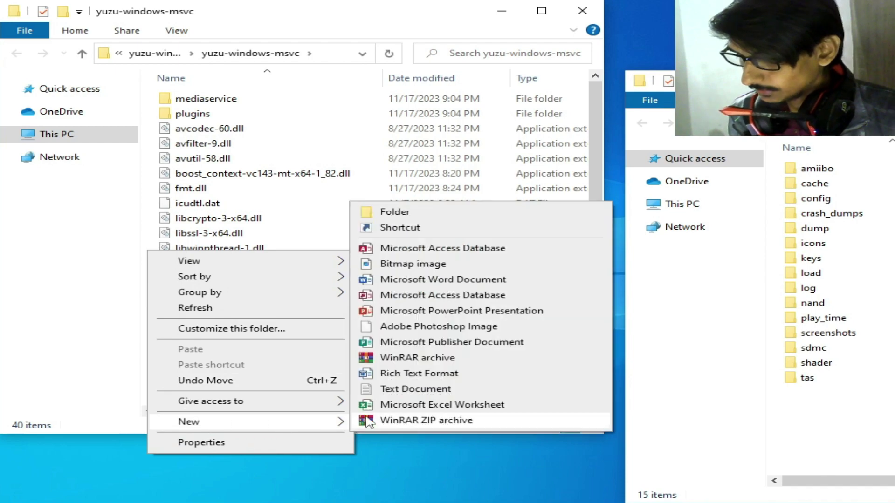
pyautogui.click(400, 212)
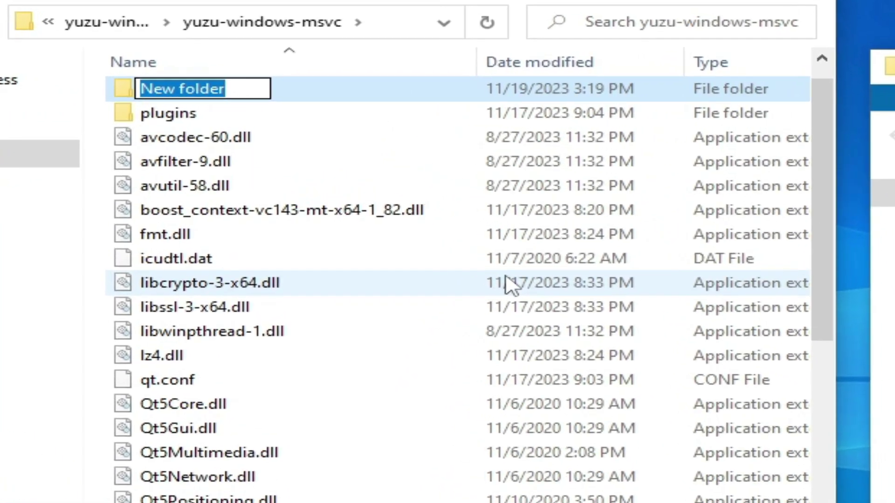
pyautogui.write('user')
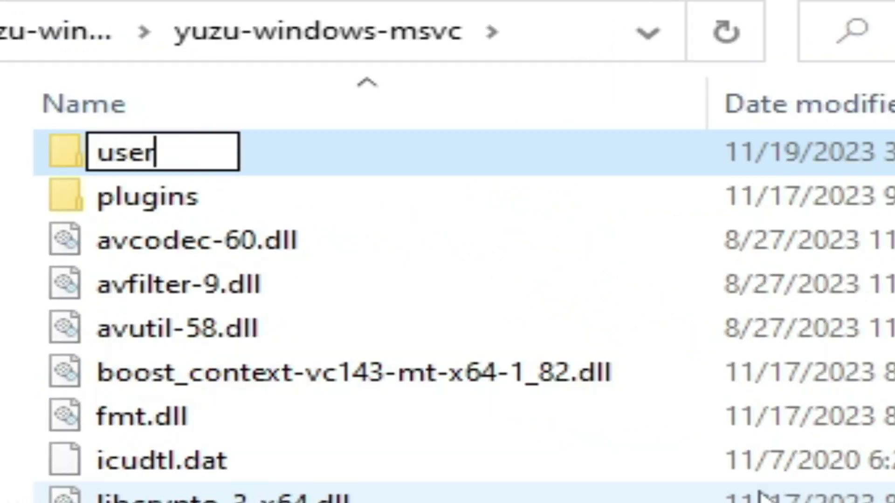
pyautogui.press('Return')
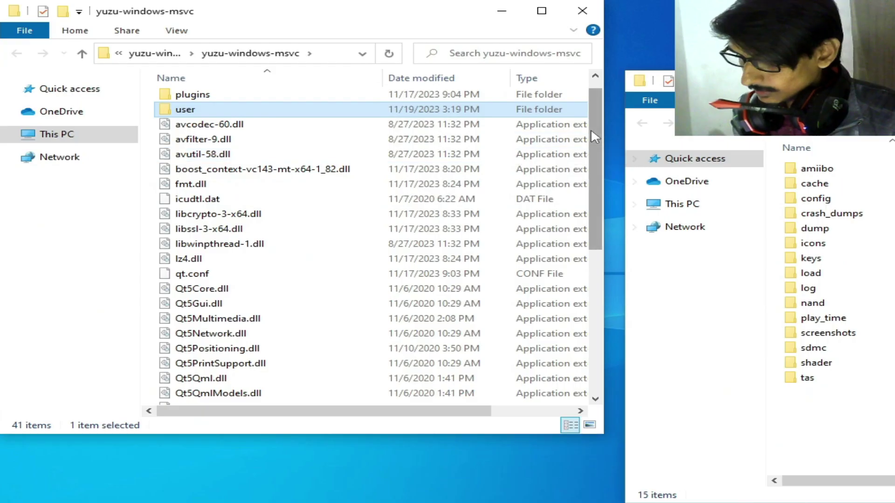
# Launch yuzu from the yuzu-windows-msvc folder, dismissing the missing encryption keys warning and agreeing to share usage data
pyautogui.scroll(-10, 593, 310)
pyautogui.click(187, 322)
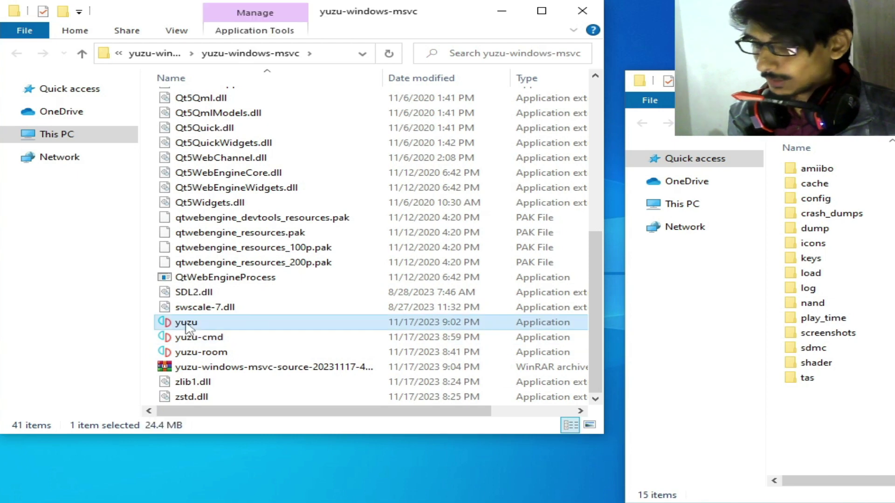
pyautogui.rightClick(186, 322)
pyautogui.click(229, 171)
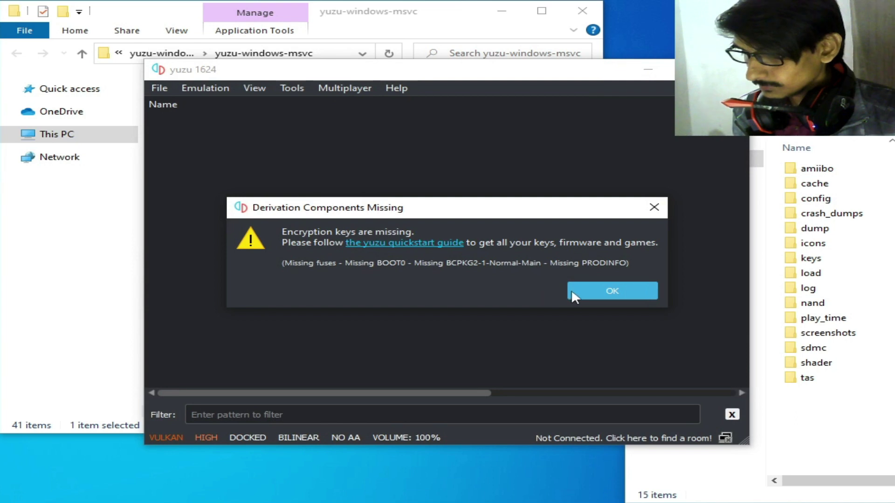
pyautogui.click(574, 293)
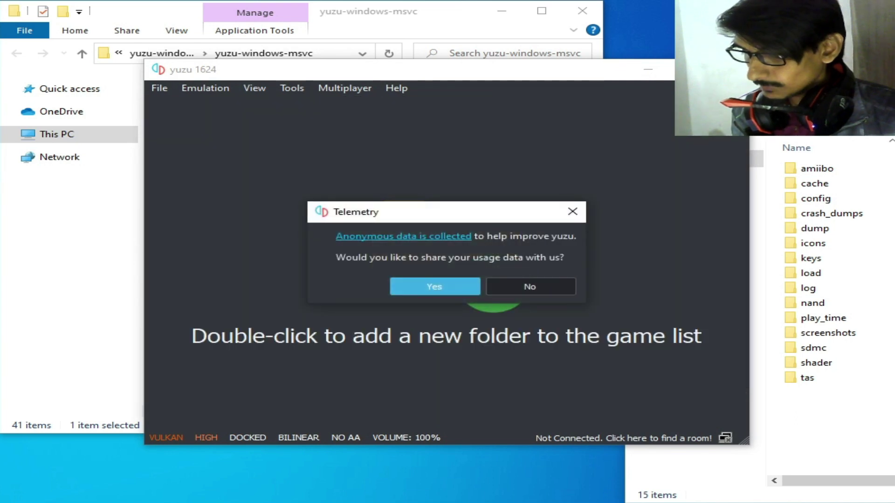
pyautogui.click(458, 292)
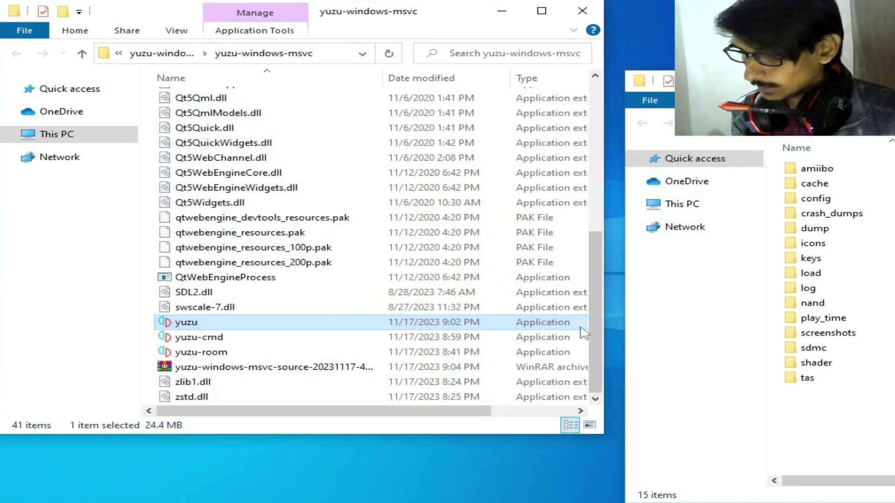
# Open the keys folder inside the new user folder in yuzu-windows-msvc
pyautogui.scroll(7, 354, 289)
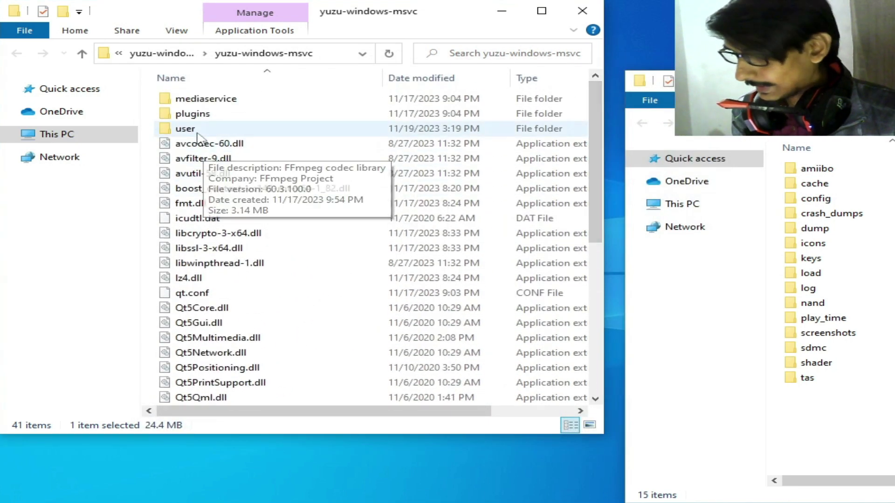
pyautogui.doubleClick(191, 127)
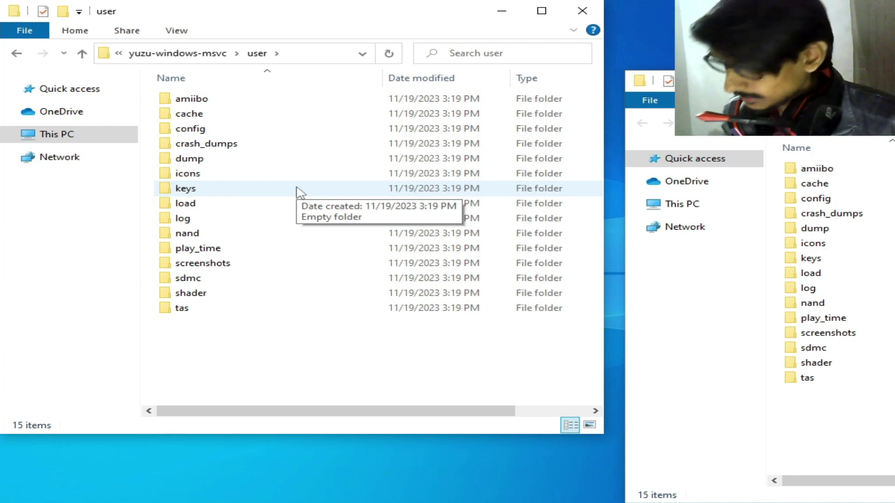
pyautogui.doubleClick(301, 189)
# Copy the prod file from the keys folder in Roaming/yuzu into the new user/keys folder
pyautogui.moveTo(861, 89); pyautogui.dragTo(595, 62)
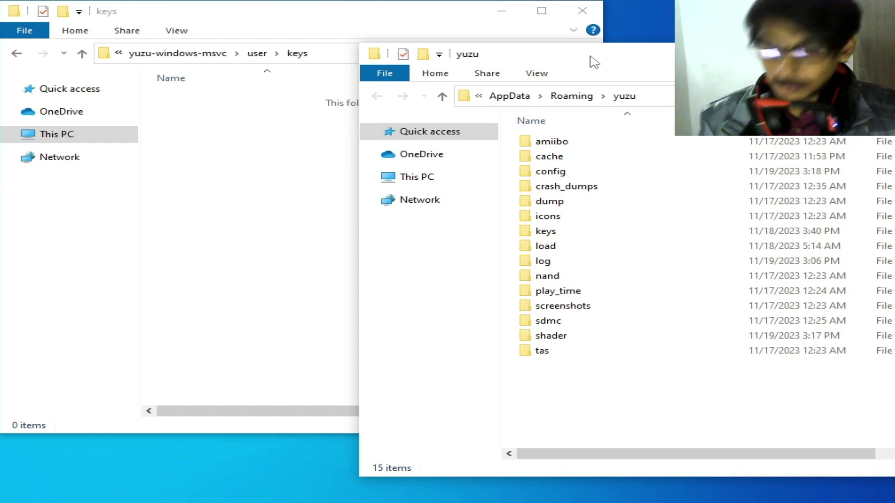
pyautogui.doubleClick(581, 235)
pyautogui.click(545, 143)
pyautogui.rightClick(546, 142)
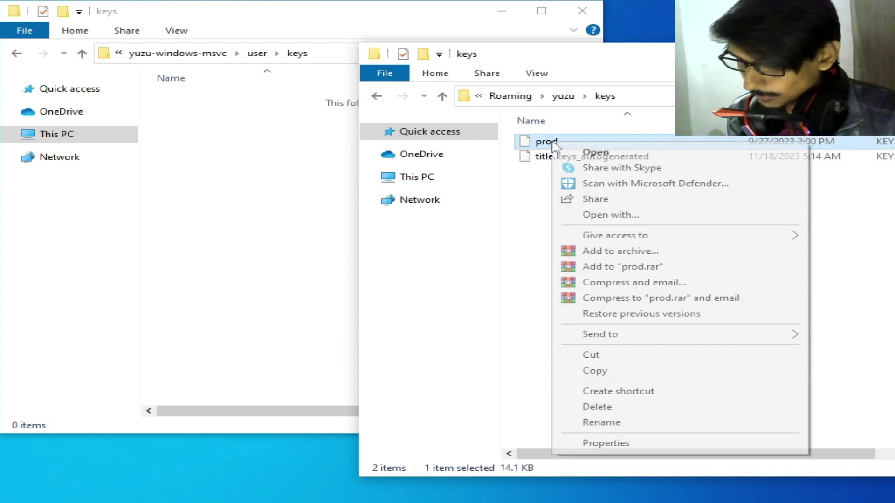
pyautogui.click(593, 370)
pyautogui.rightClick(259, 201)
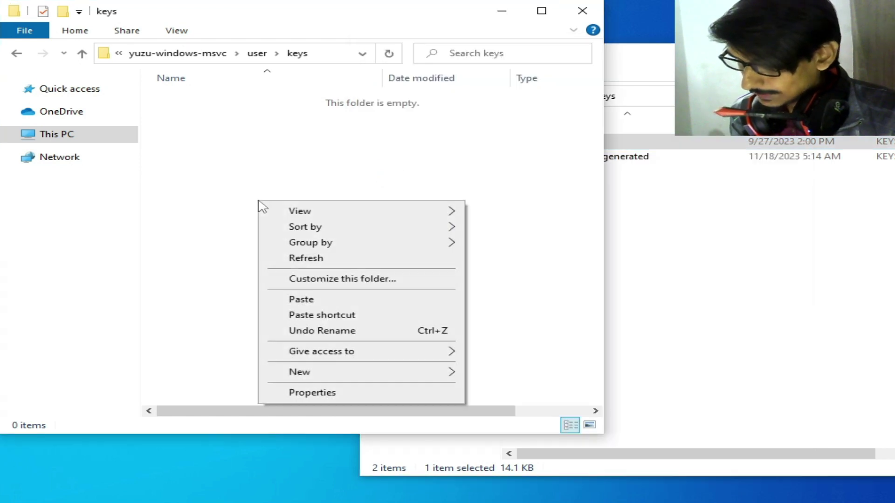
pyautogui.click(299, 300)
pyautogui.click(669, 81)
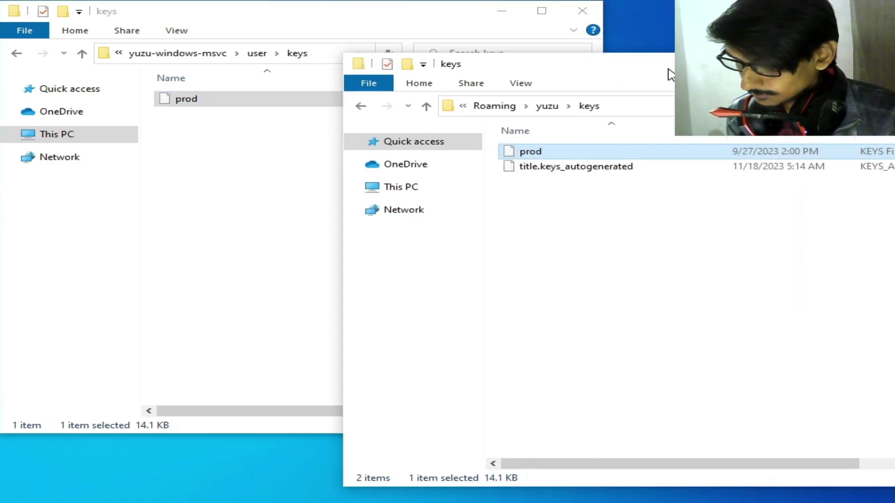
# Close the Roaming/yuzu and yuzu-windows-msvc/user/keys folder windows
pyautogui.click(213, 110)
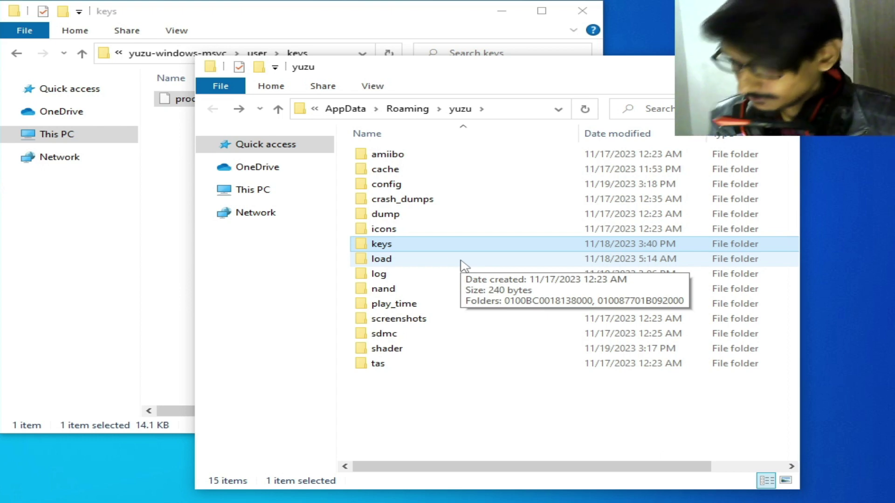
pyautogui.hotkey('alt', 'F4')
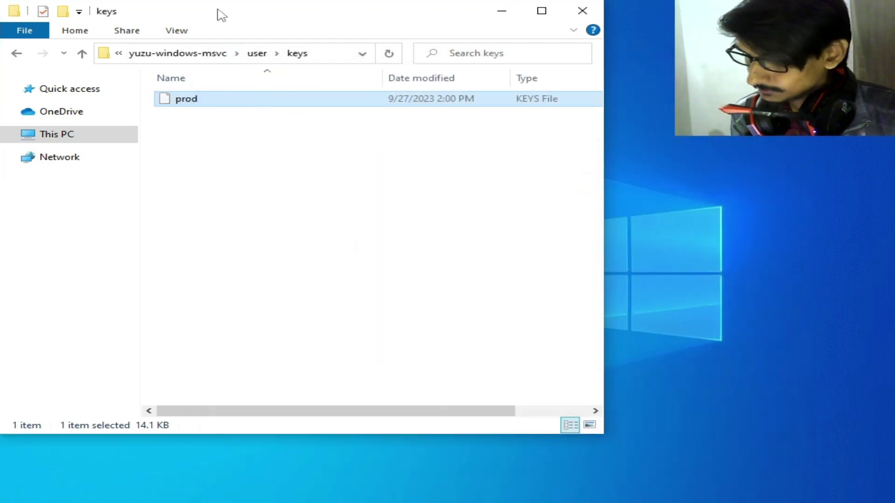
pyautogui.moveTo(222, 15); pyautogui.dragTo(401, 43)
pyautogui.hotkey('alt', 'F4')
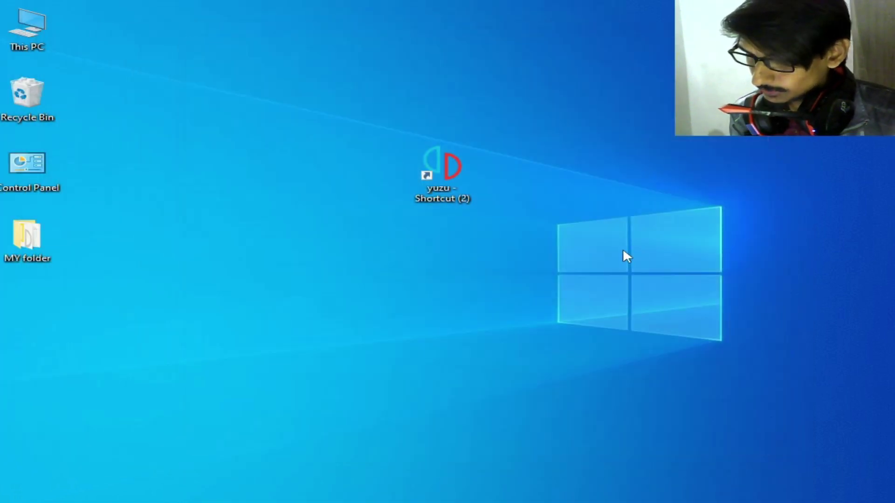
# Launch yuzu from its desktop shortcut and add the New folder inside MY folder as a game directory
pyautogui.rightClick(440, 172)
pyautogui.click(480, 168)
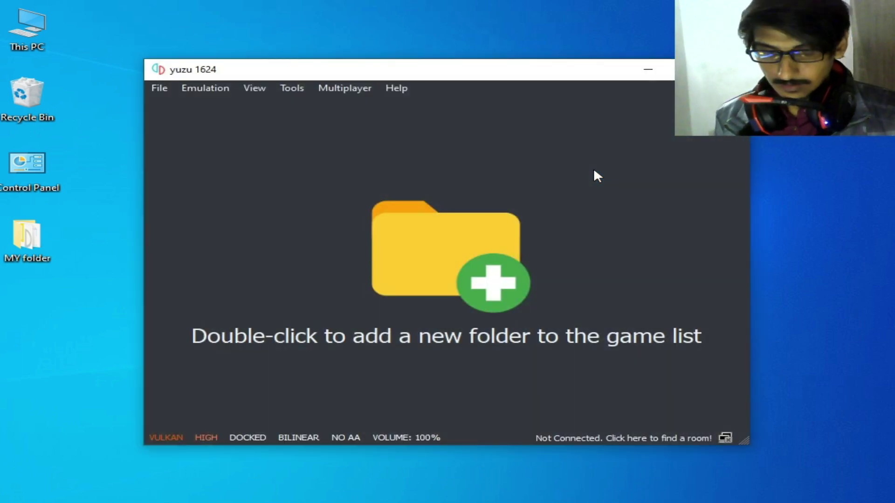
pyautogui.doubleClick(396, 236)
pyautogui.click(530, 400)
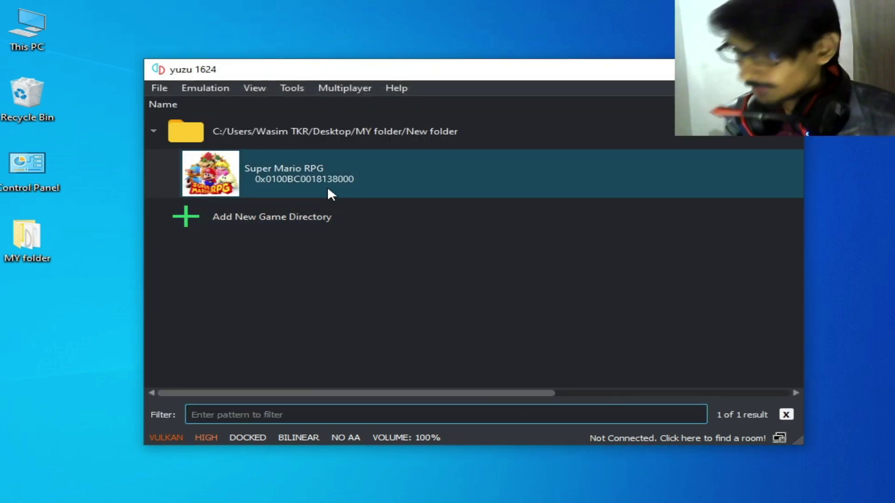
# Set the ASTC Recompression Method to BC3 (Medium quality) in the advanced graphics settings and save the configuration
pyautogui.click(207, 88)
pyautogui.click(215, 167)
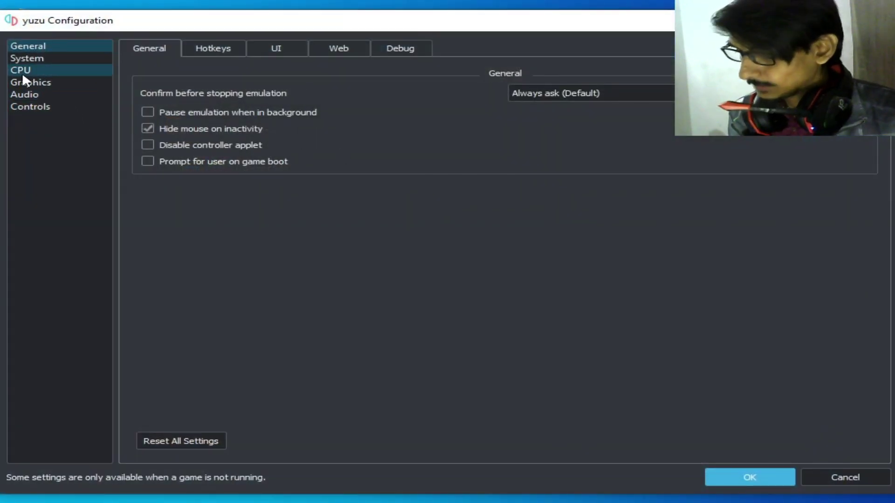
pyautogui.click(22, 72)
pyautogui.click(28, 83)
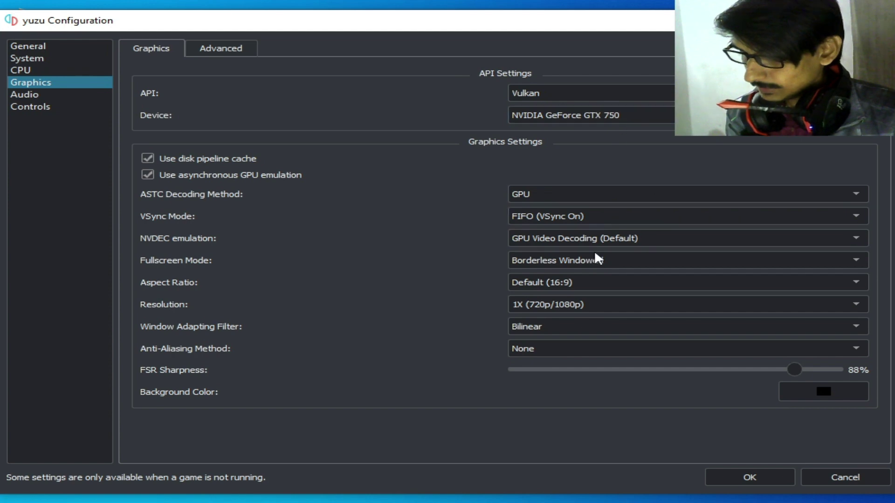
pyautogui.click(240, 49)
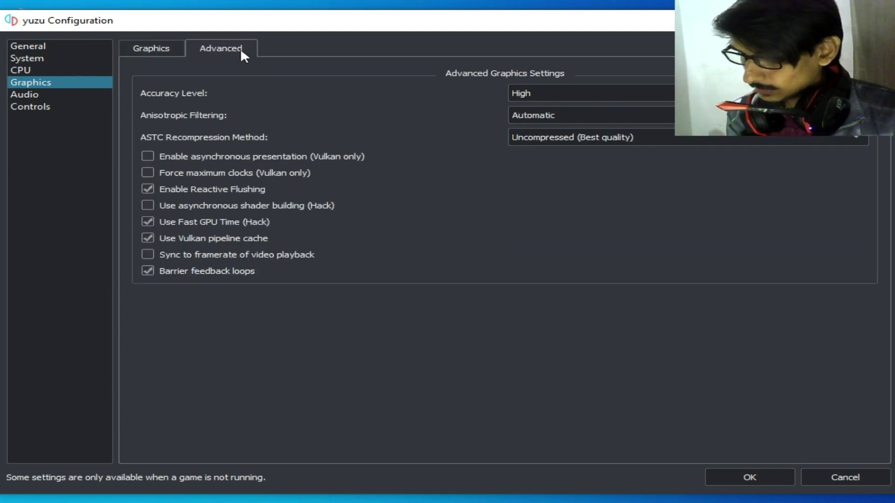
pyautogui.click(584, 136)
pyautogui.click(562, 168)
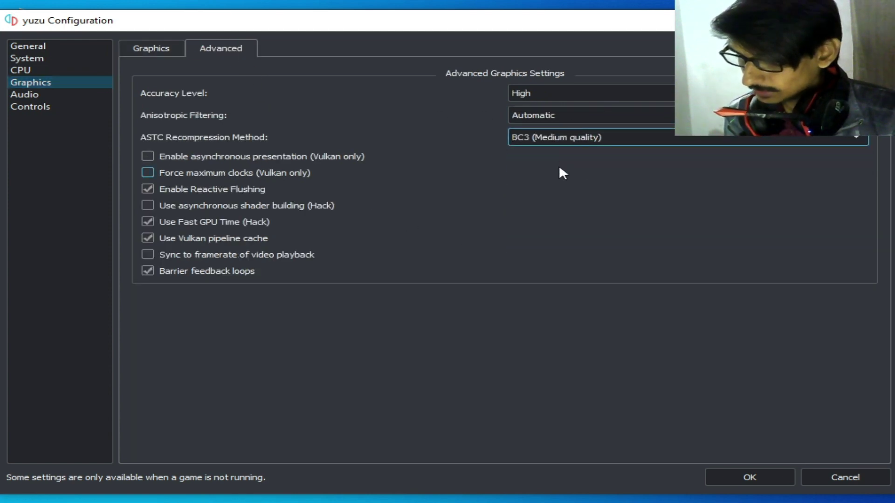
pyautogui.click(734, 478)
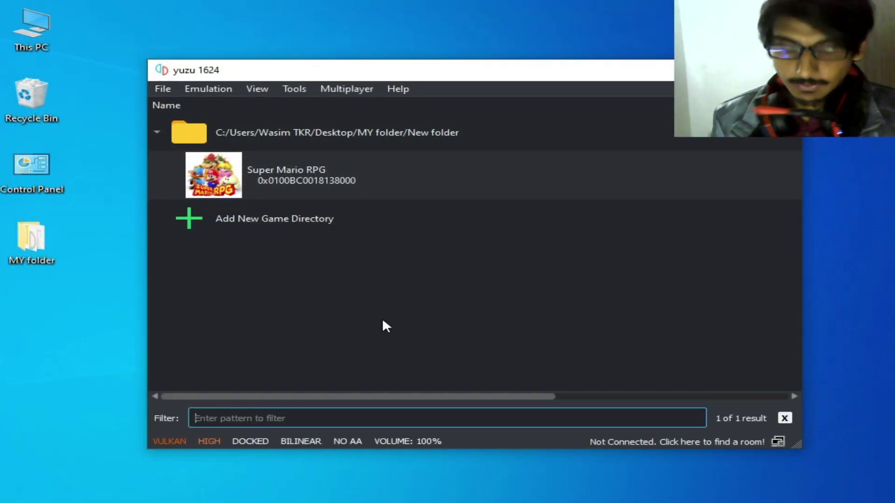
# Enable asynchronous presentation (Vulkan only) and Force maximum clocks (Vulkan only) in the advanced graphics settings
pyautogui.click(210, 91)
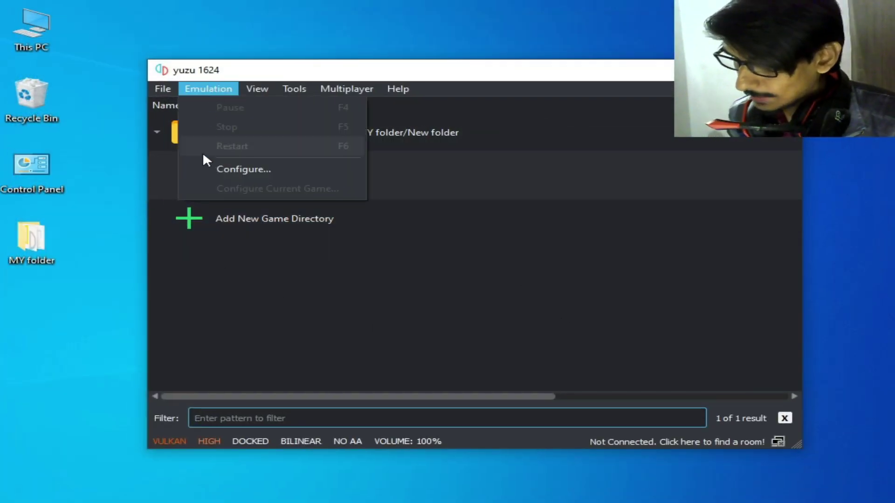
pyautogui.click(226, 168)
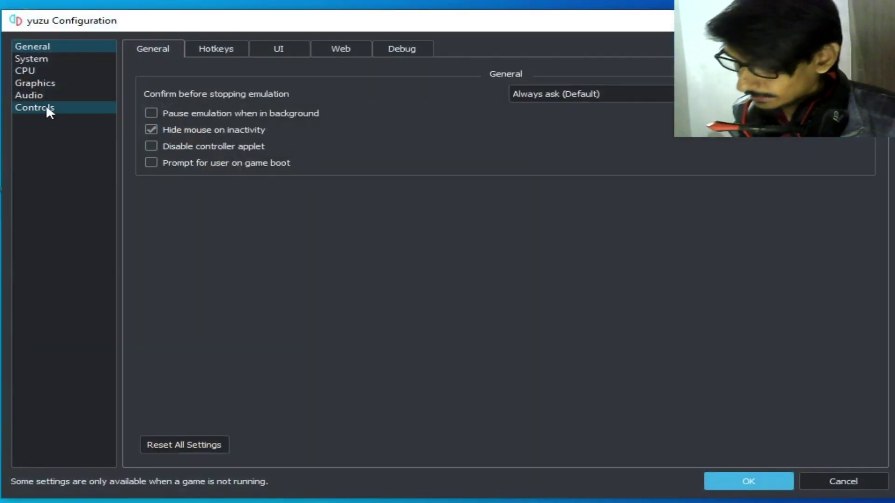
pyautogui.click(33, 84)
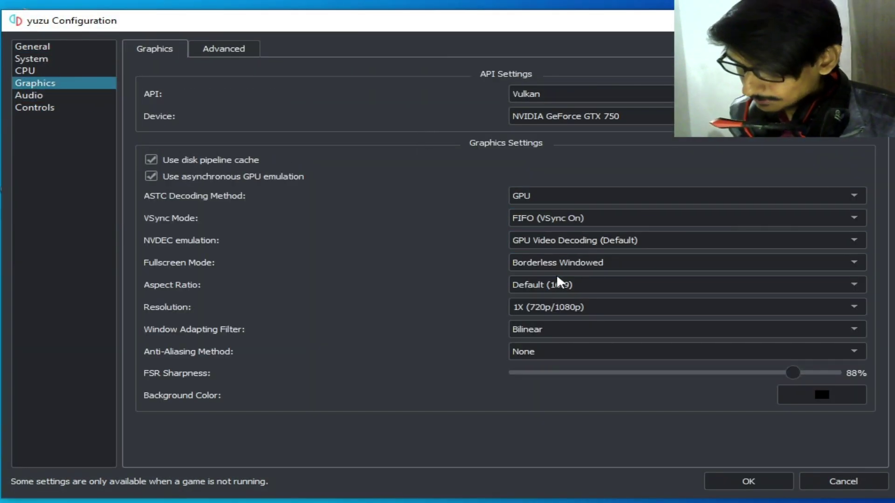
pyautogui.click(223, 52)
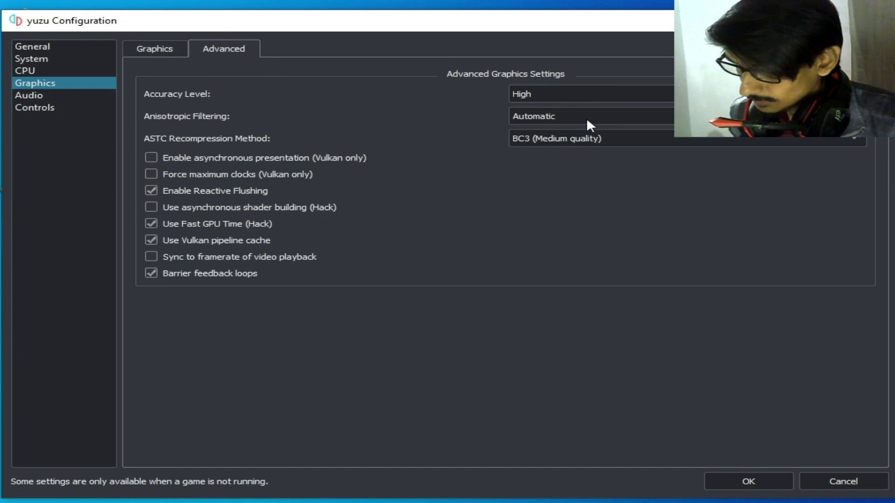
pyautogui.click(151, 157)
pyautogui.click(151, 174)
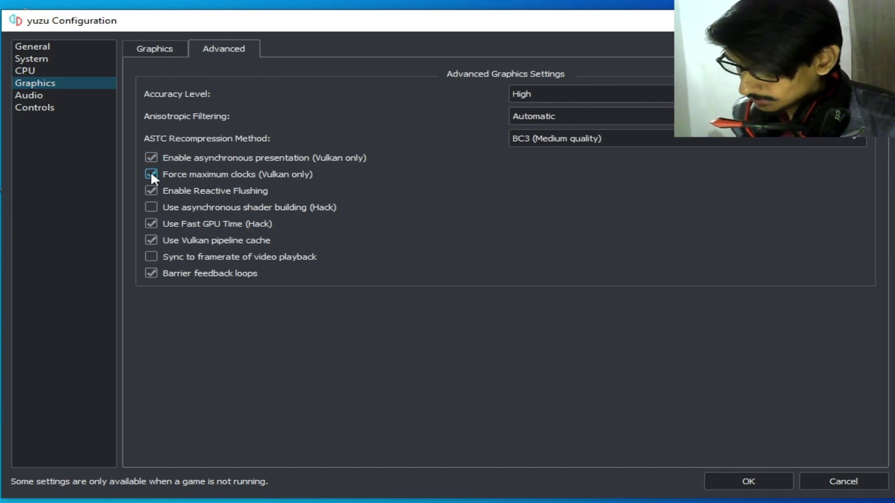
# Switch the console mode to Handheld in the controls settings, review the other configuration pages, and save the configuration
pyautogui.click(163, 51)
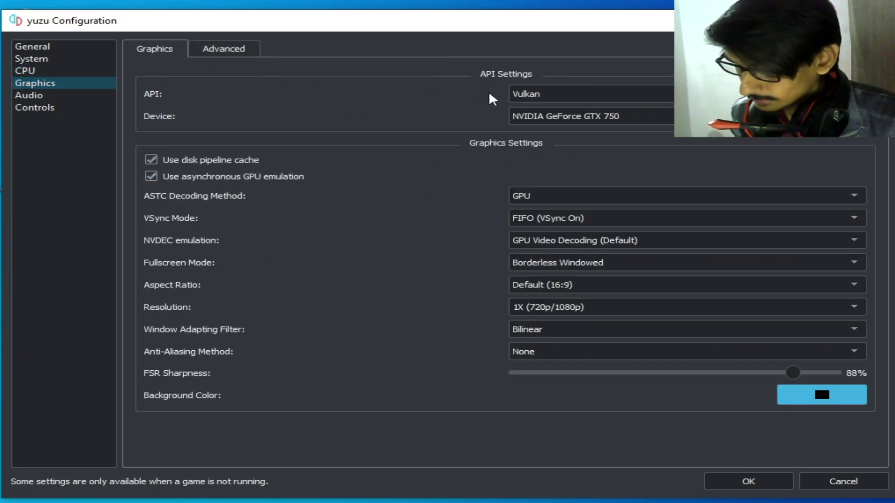
pyautogui.click(29, 105)
pyautogui.click(222, 443)
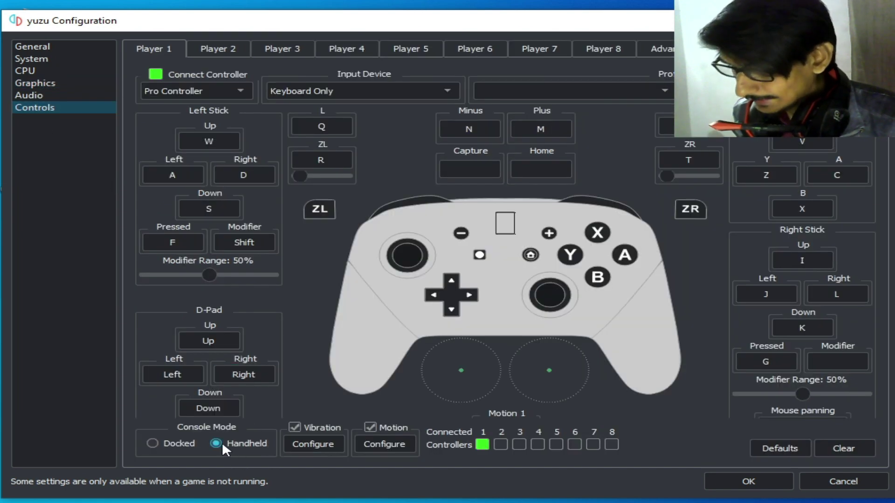
pyautogui.click(29, 69)
pyautogui.click(33, 44)
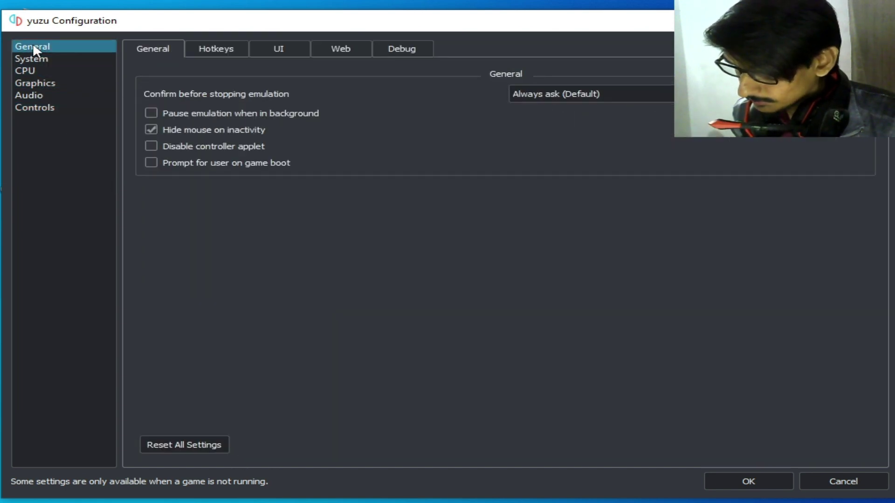
pyautogui.click(32, 57)
pyautogui.click(28, 83)
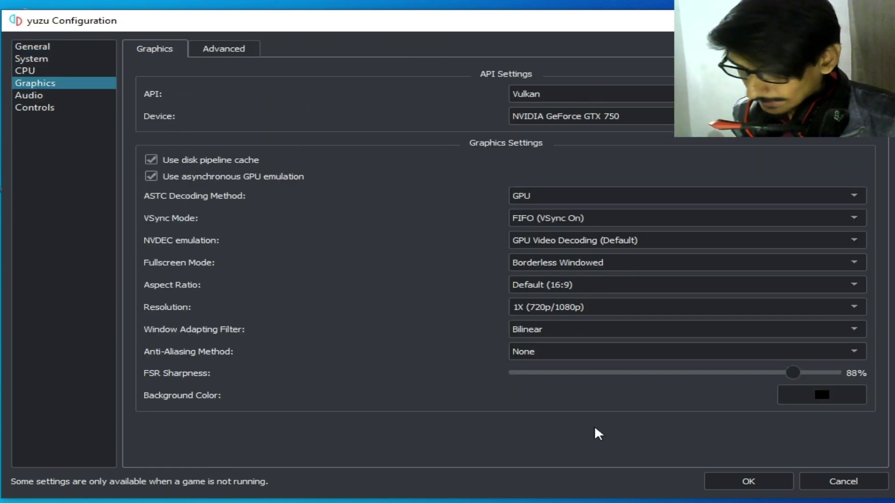
pyautogui.click(723, 488)
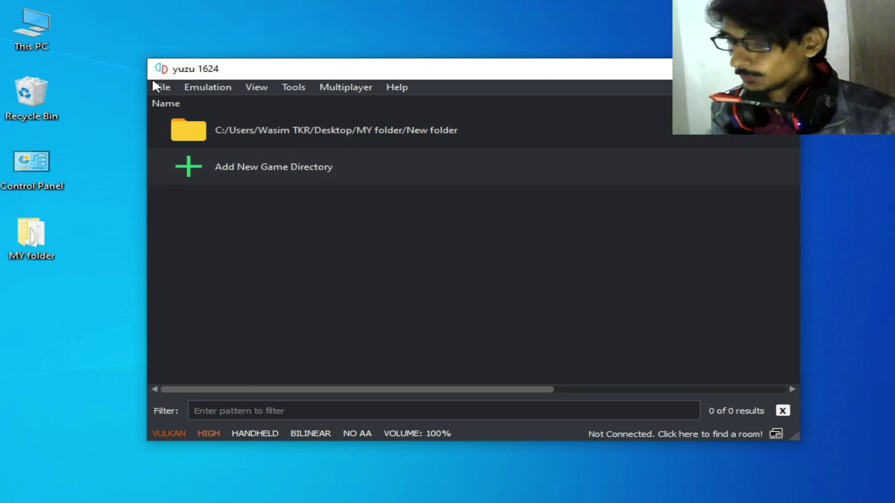
# Open the yuzu user folder from yuzu and go into its keys folder
pyautogui.click(160, 87)
pyautogui.click(217, 216)
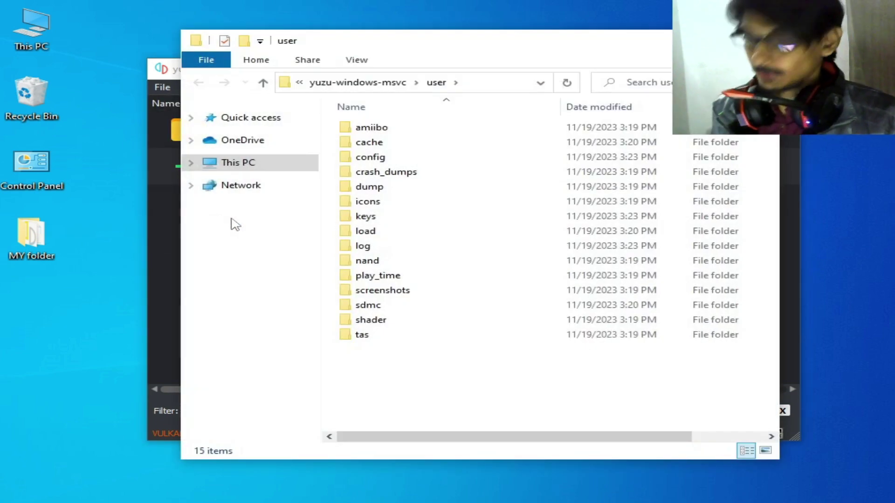
pyautogui.doubleClick(390, 220)
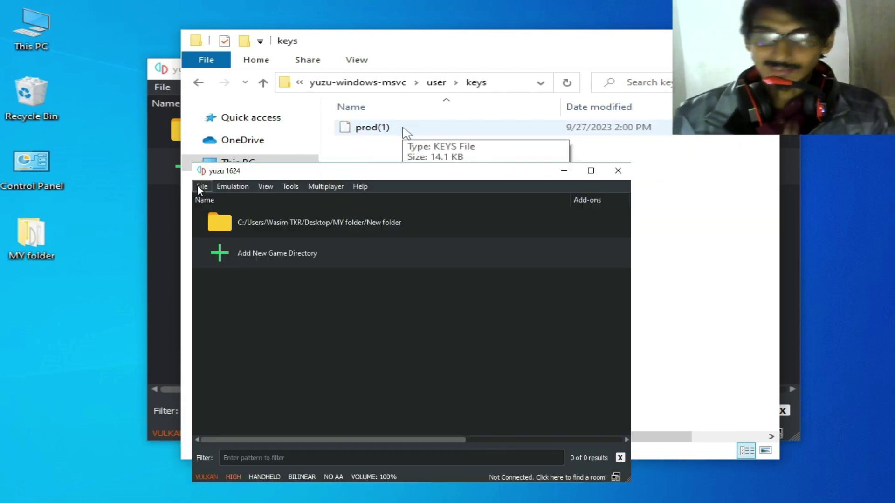
# Try to load a game file in yuzu, and force the program closed
pyautogui.click(201, 186)
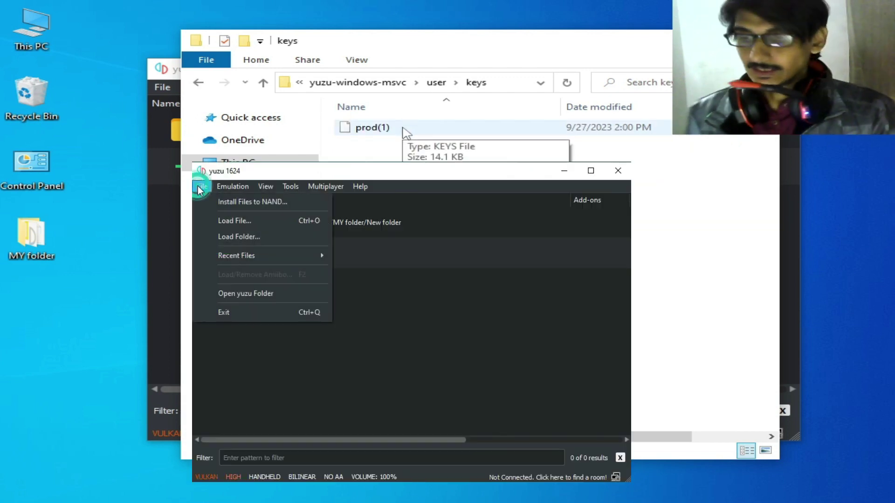
pyautogui.click(227, 226)
pyautogui.doubleClick(359, 263)
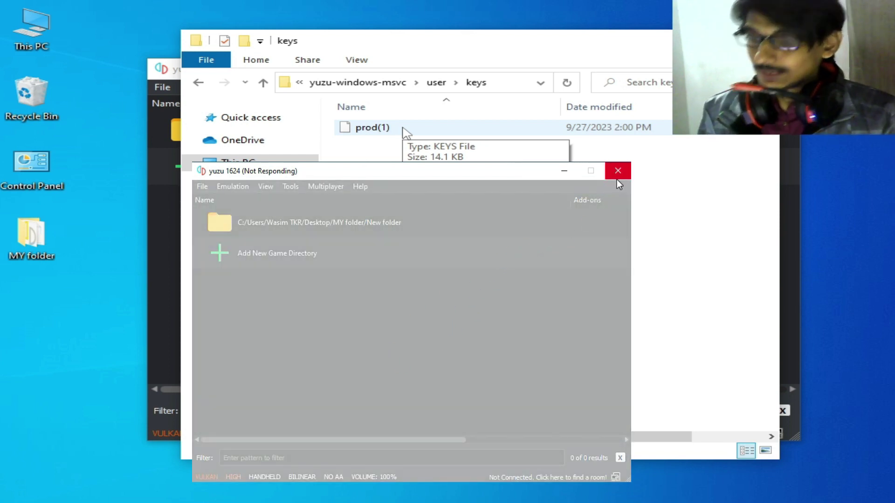
pyautogui.click(460, 310)
pyautogui.click(382, 340)
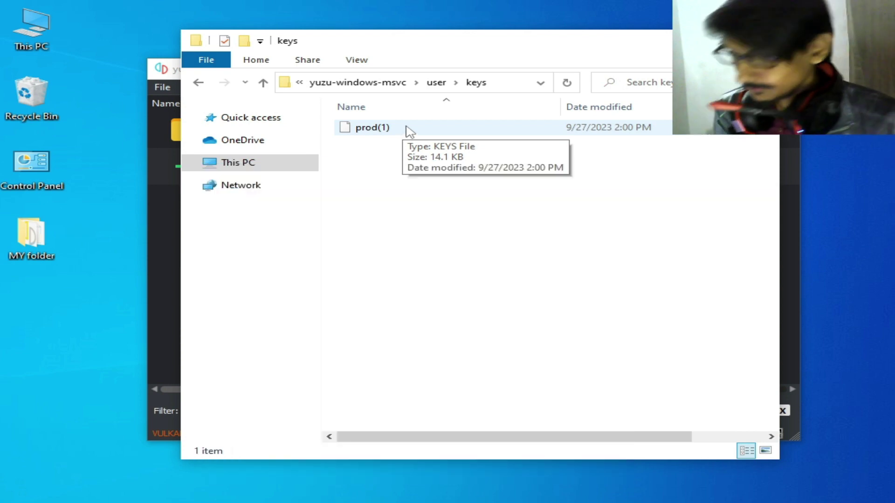
# Rename the prod(1) file in the user/keys folder to prod.keys
pyautogui.click(385, 133)
pyautogui.rightClick(384, 132)
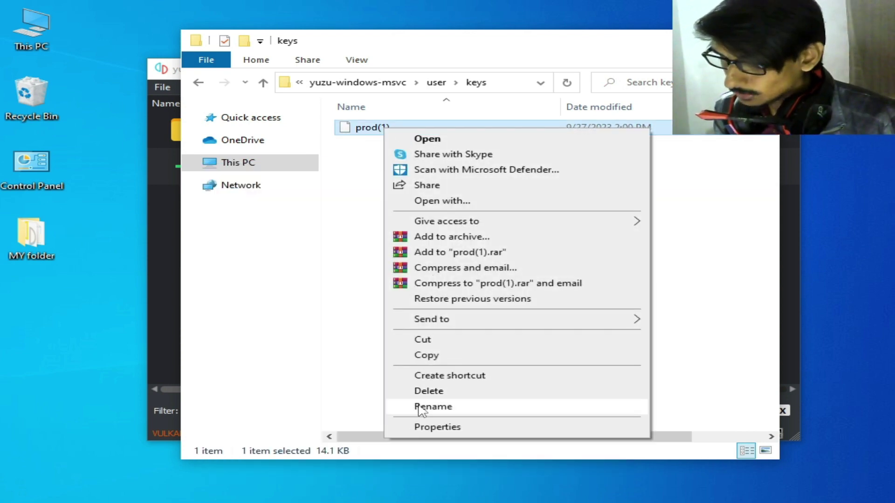
pyautogui.click(433, 408)
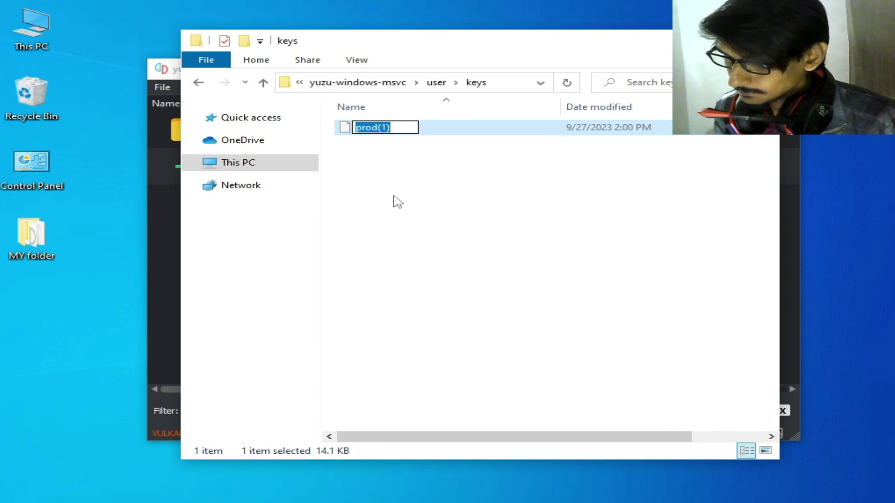
pyautogui.click(402, 128)
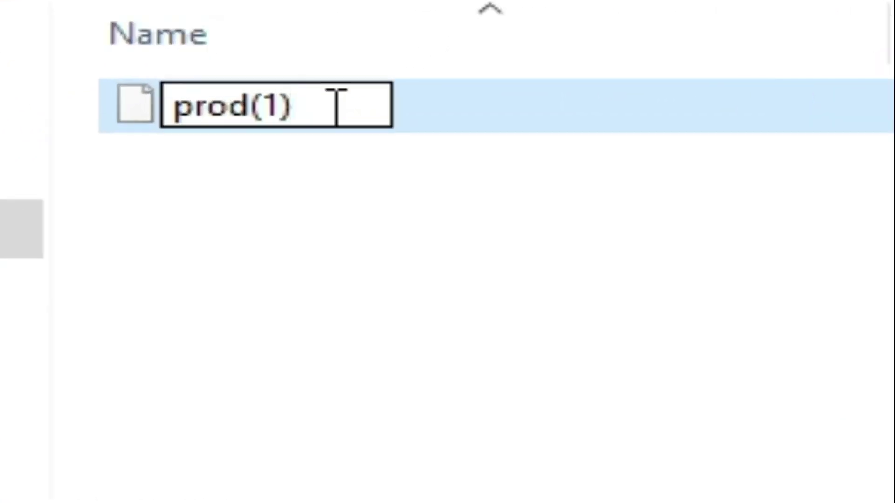
pyautogui.press('BackSpace')
pyautogui.press('BackSpace')
pyautogui.press('BackSpace')
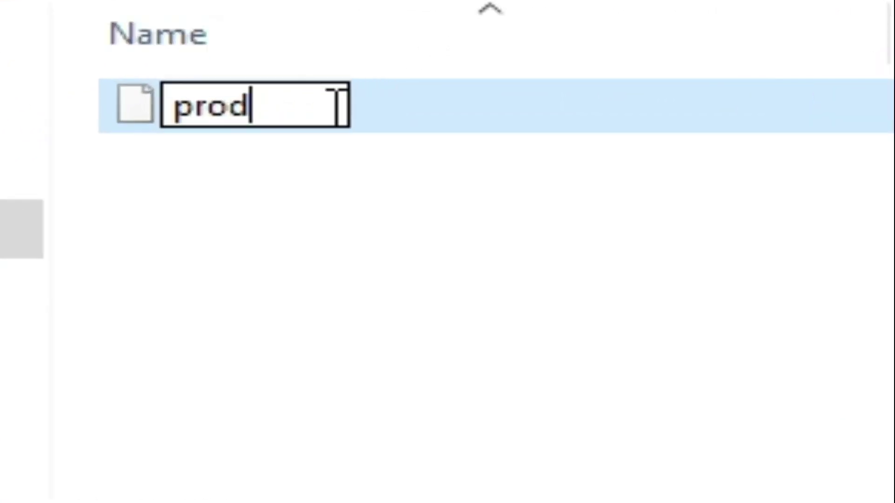
pyautogui.write('.')
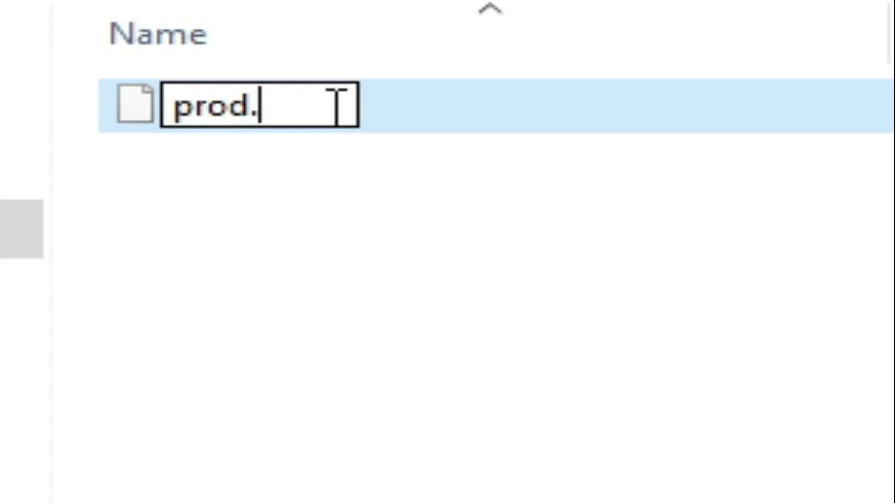
pyautogui.write('keys')
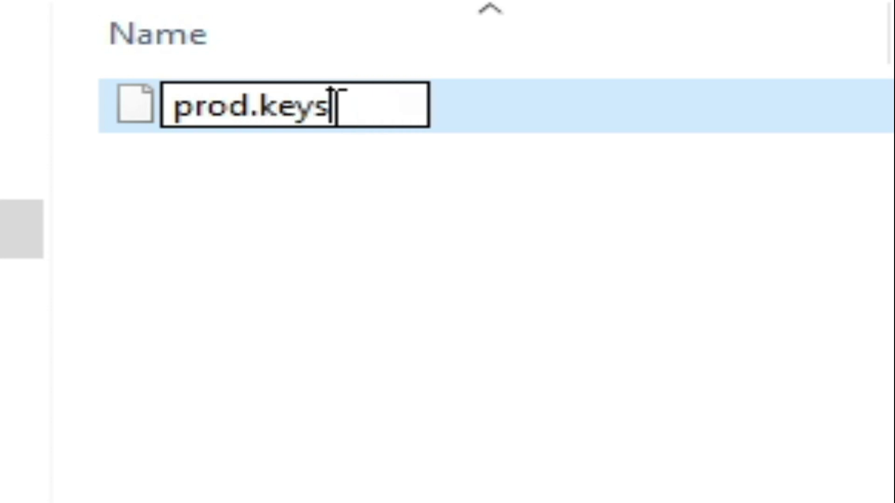
pyautogui.press('Return')
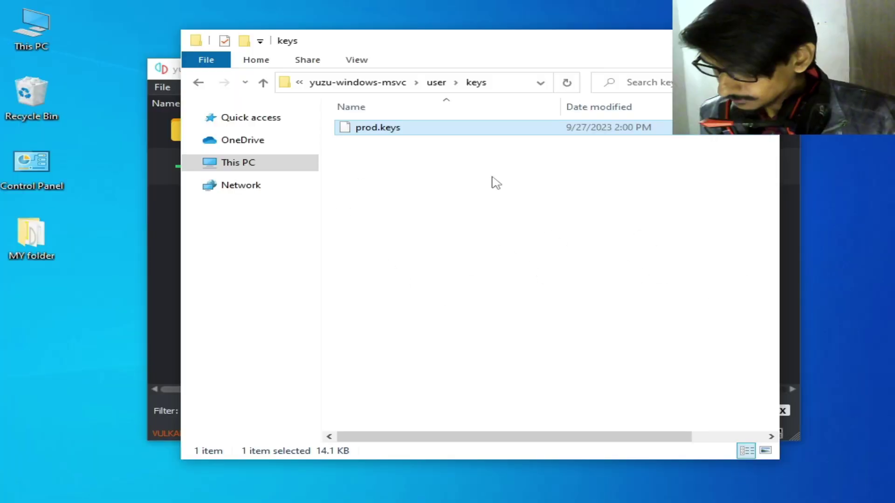
# Close the keys folder and yuzu, and relaunch yuzu from its desktop shortcut
pyautogui.hotkey('alt', 'F4')
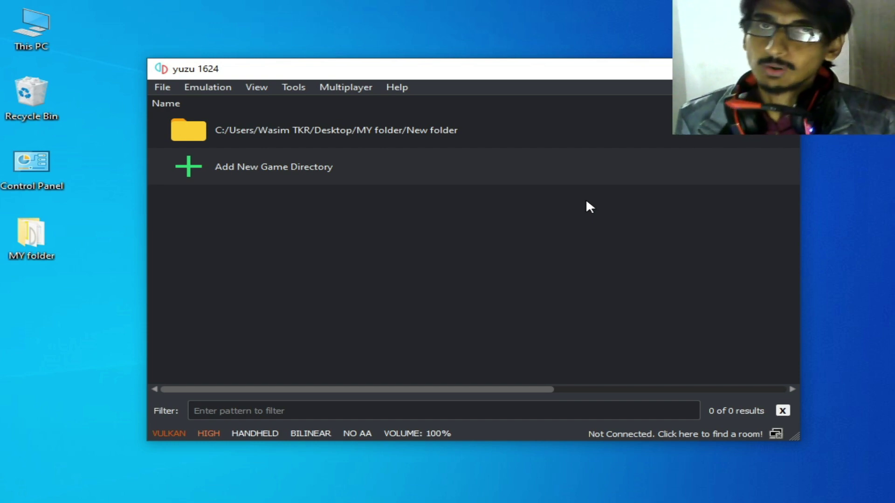
pyautogui.hotkey('alt', 'F4')
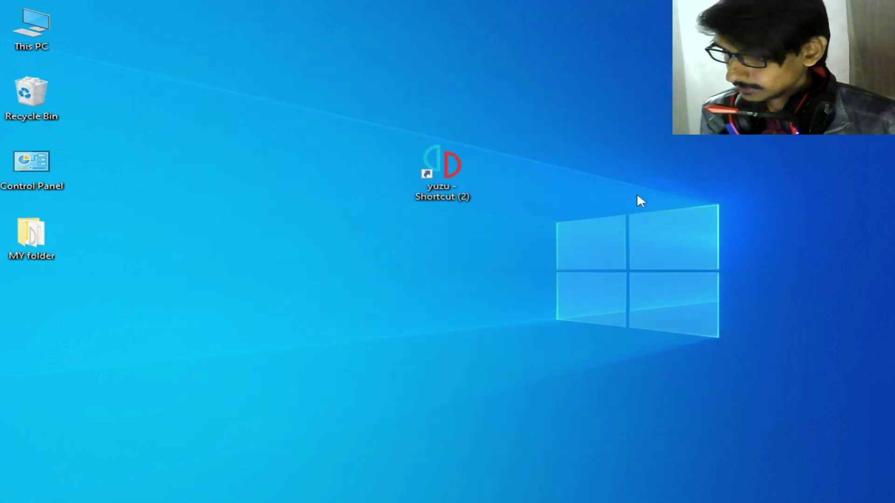
pyautogui.rightClick(437, 153)
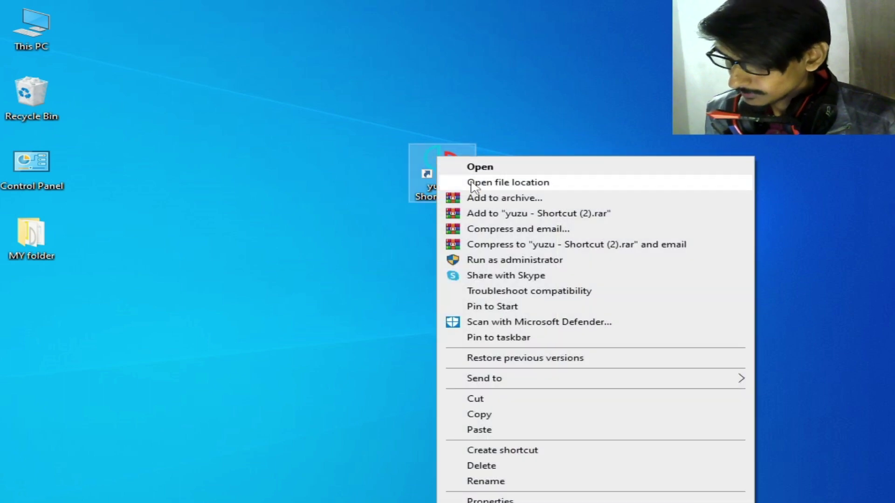
pyautogui.click(471, 167)
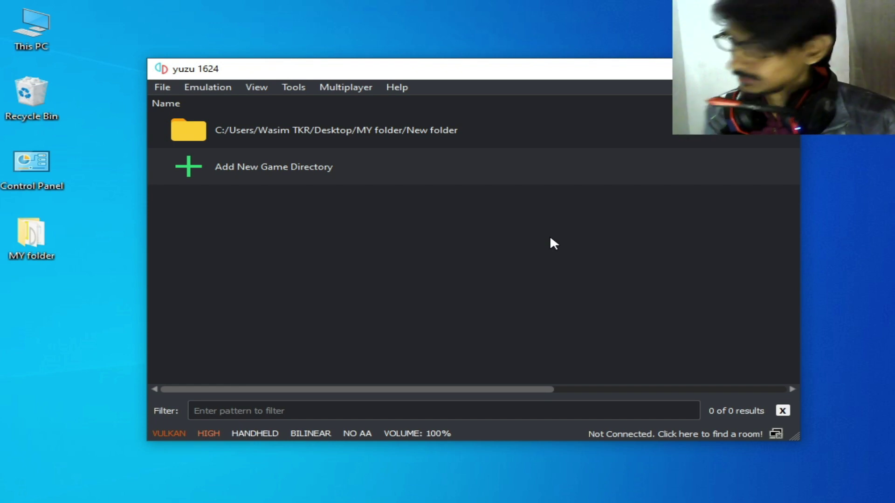
# Open the yuzu user folder from yuzu and go into its keys folder
pyautogui.click(162, 86)
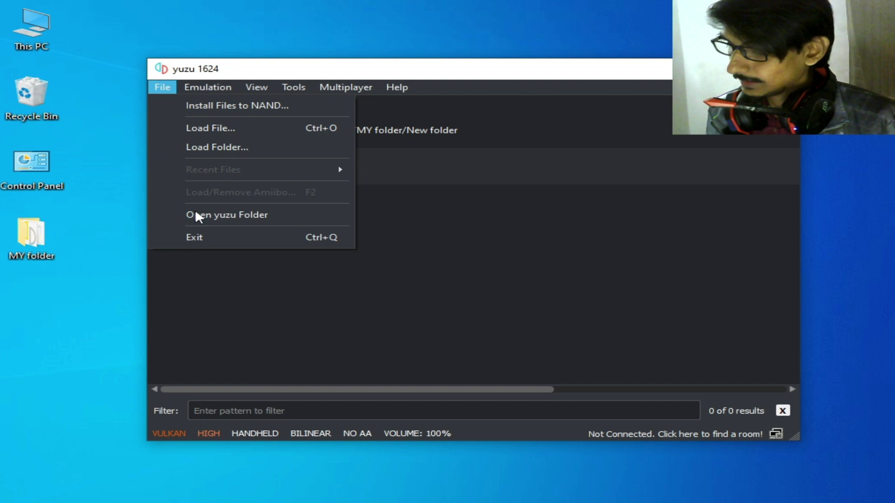
pyautogui.click(219, 213)
pyautogui.doubleClick(384, 215)
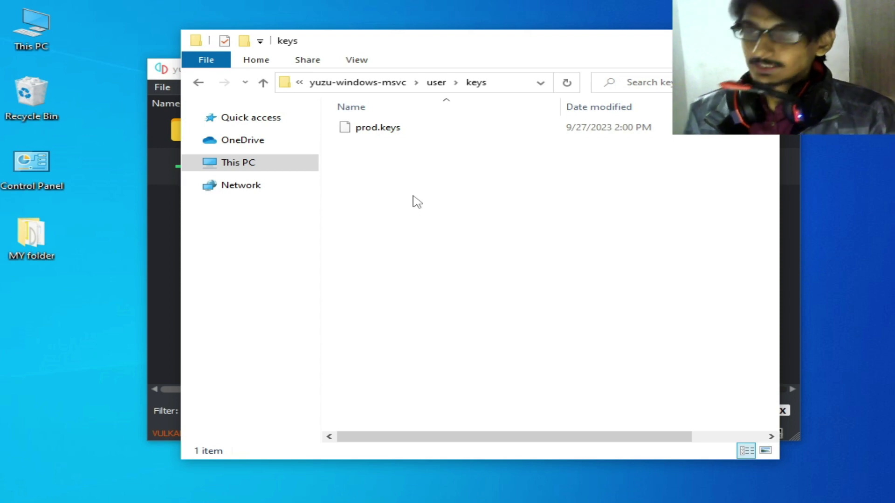
# Rename the prod.keys file in the user/keys folder to prod, and start yuzu from its desktop shortcut
pyautogui.click(385, 130)
pyautogui.rightClick(387, 131)
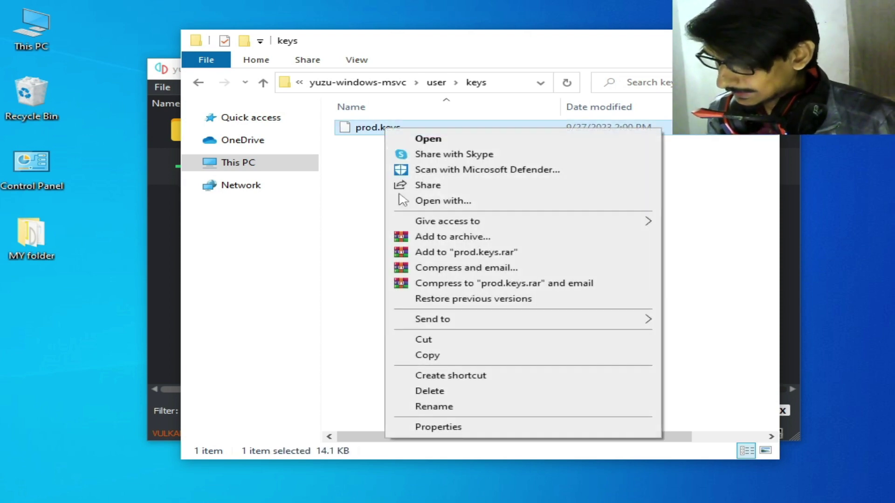
pyautogui.click(421, 406)
pyautogui.click(422, 128)
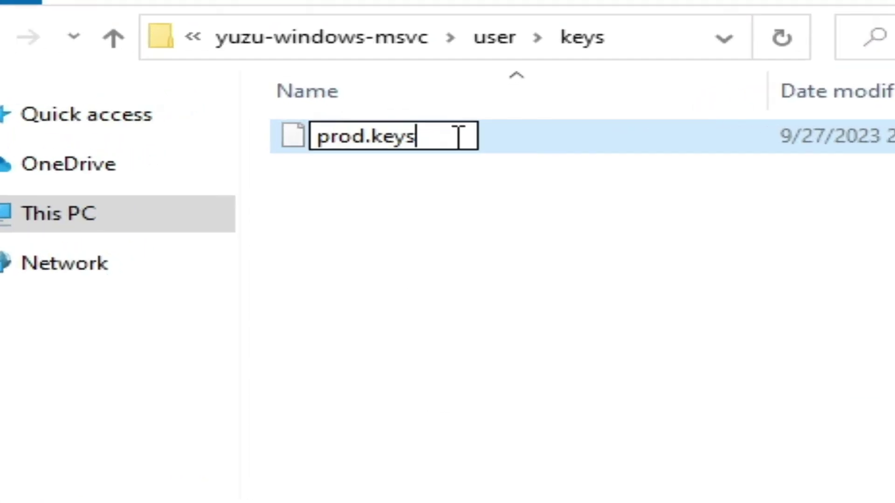
pyautogui.press('BackSpace')
pyautogui.press('BackSpace')
pyautogui.press('BackSpace')
pyautogui.press('BackSpace')
pyautogui.press('BackSpace')
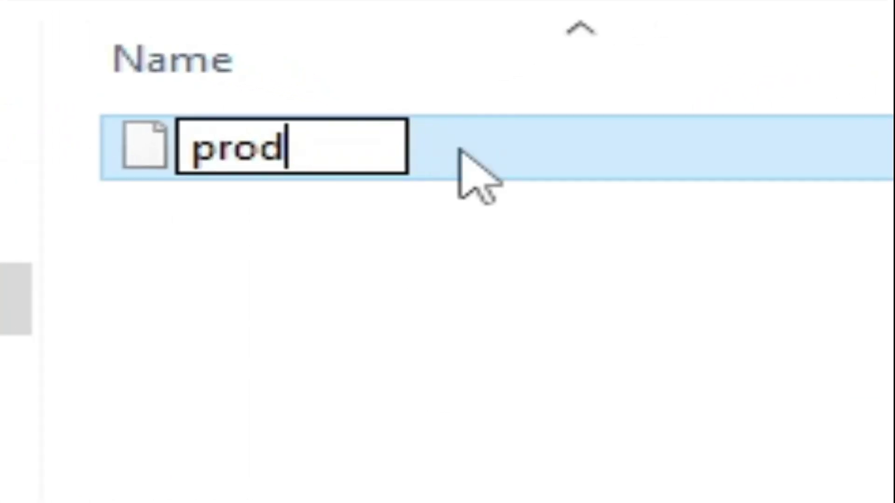
pyautogui.press('Return')
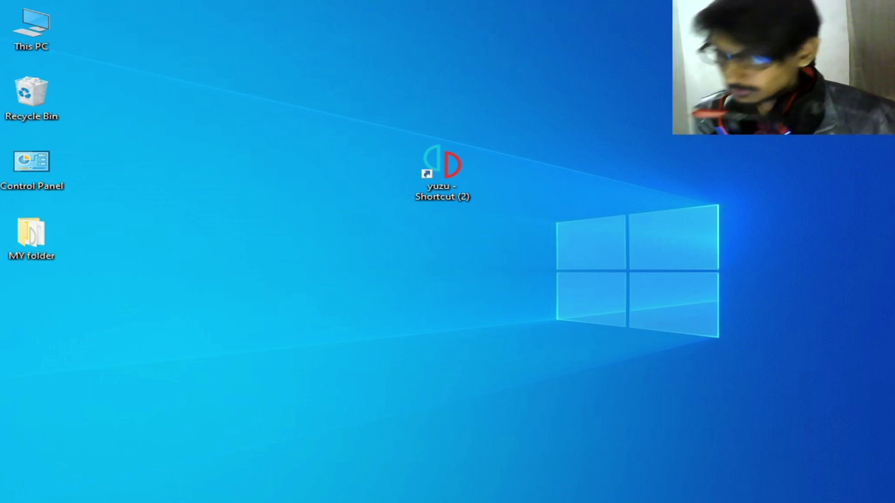
pyautogui.doubleClick(457, 162)
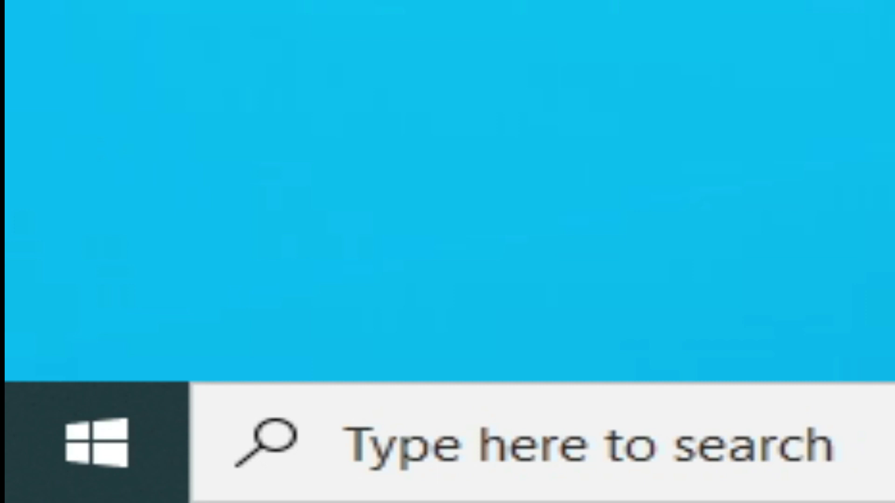
# Open the Windows temporary files folder by searching for %temp%
pyautogui.click(593, 456)
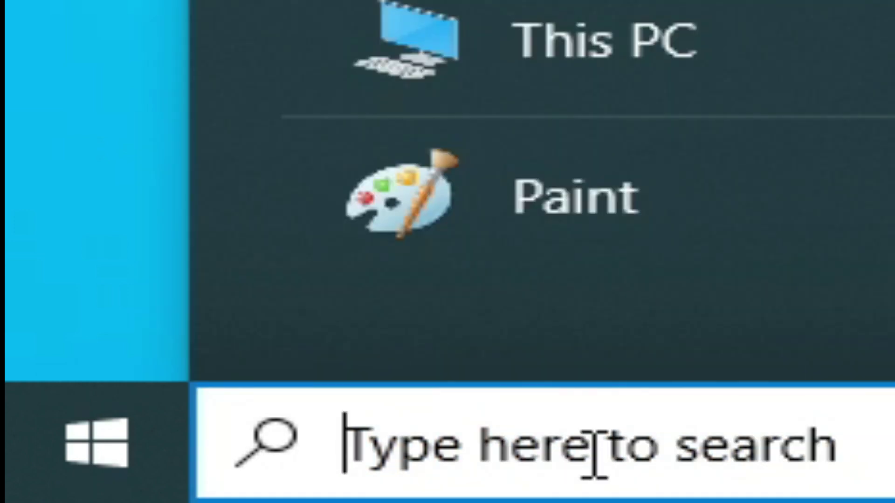
pyautogui.write('%tem')
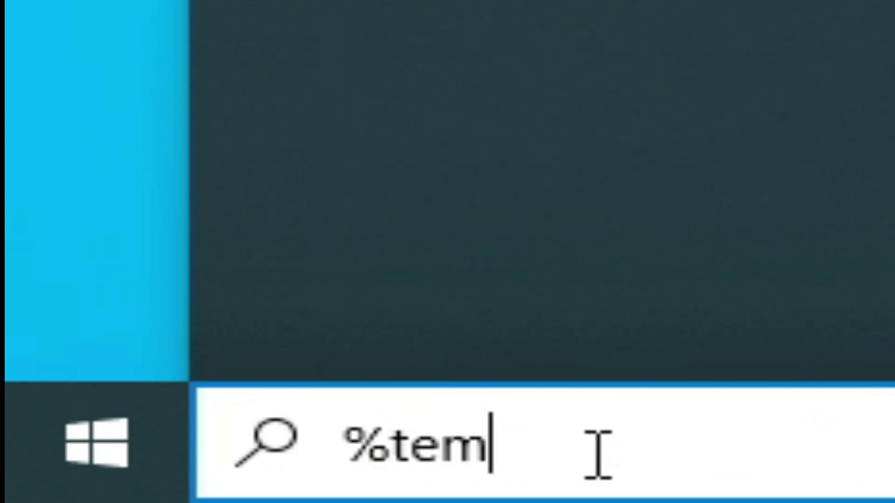
pyautogui.write('p%')
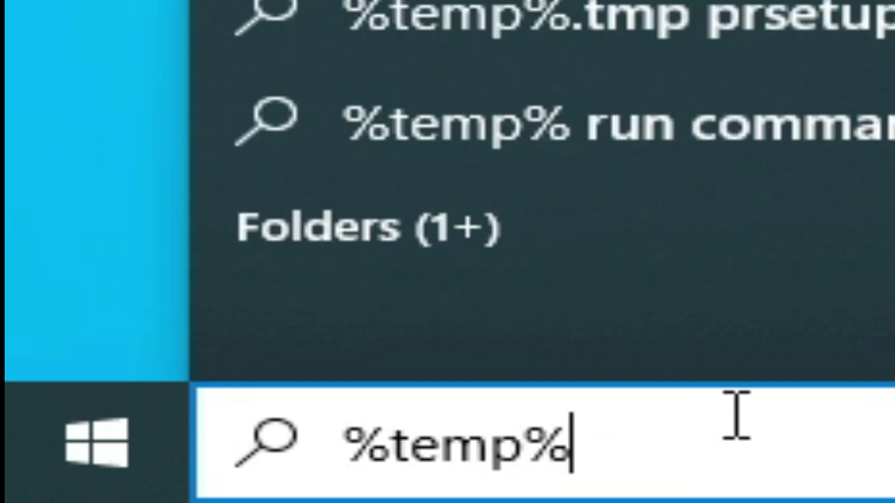
pyautogui.press('Return')
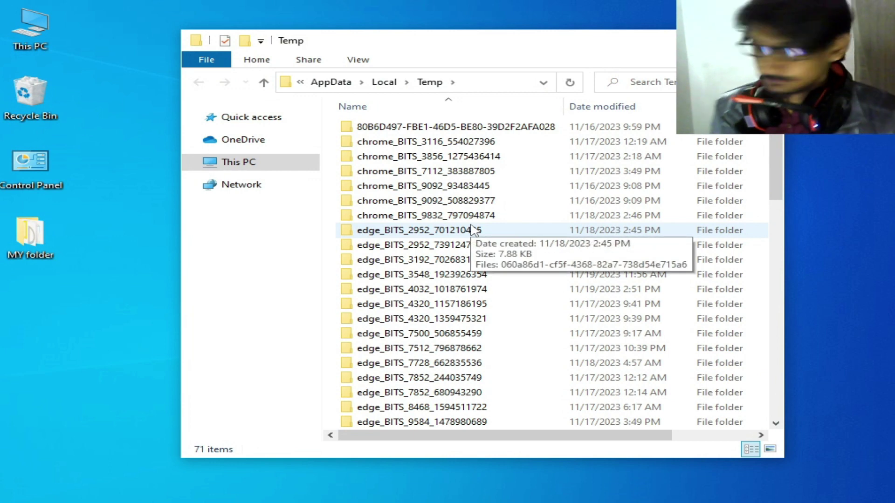
# Delete all items in the Temp folder, granting administrator permission for all current items
pyautogui.moveTo(325, 122); pyautogui.dragTo(501, 431)
pyautogui.rightClick(499, 429)
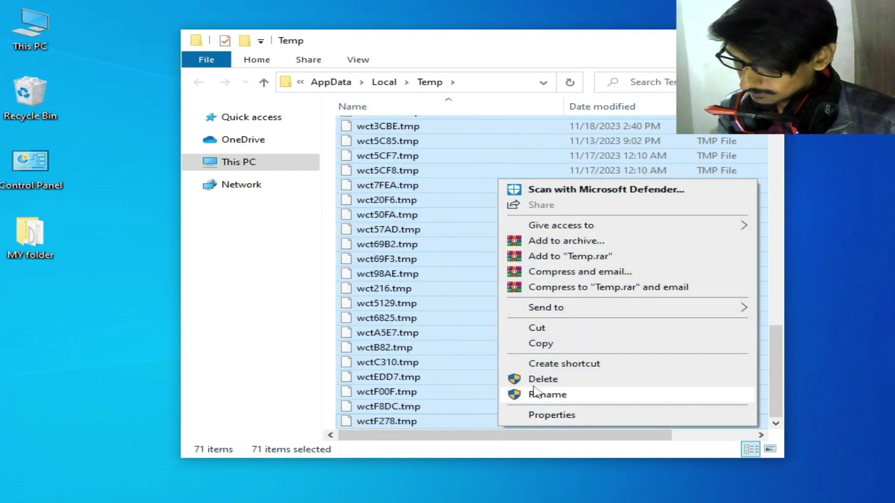
pyautogui.click(539, 383)
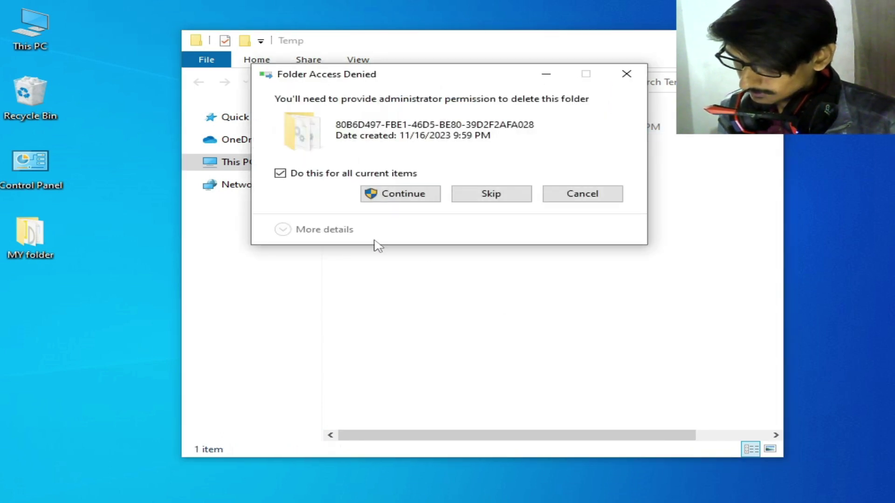
pyautogui.click(405, 200)
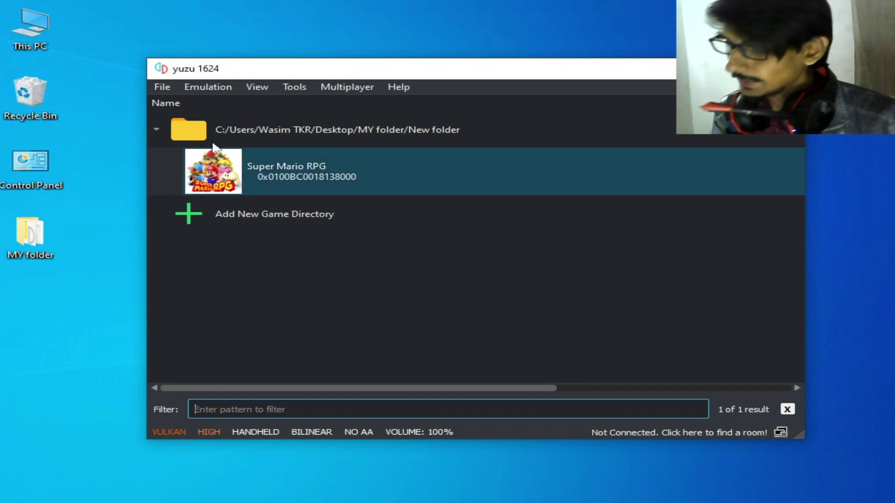
# Open the graphics page of yuzu's configuration to check the API and device, and shift the window clear of the desktop edge
pyautogui.click(208, 87)
pyautogui.click(224, 165)
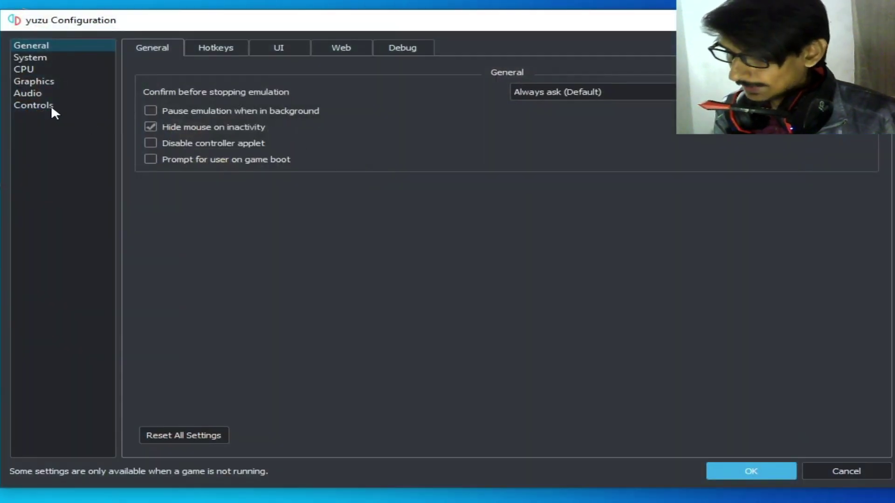
pyautogui.click(26, 81)
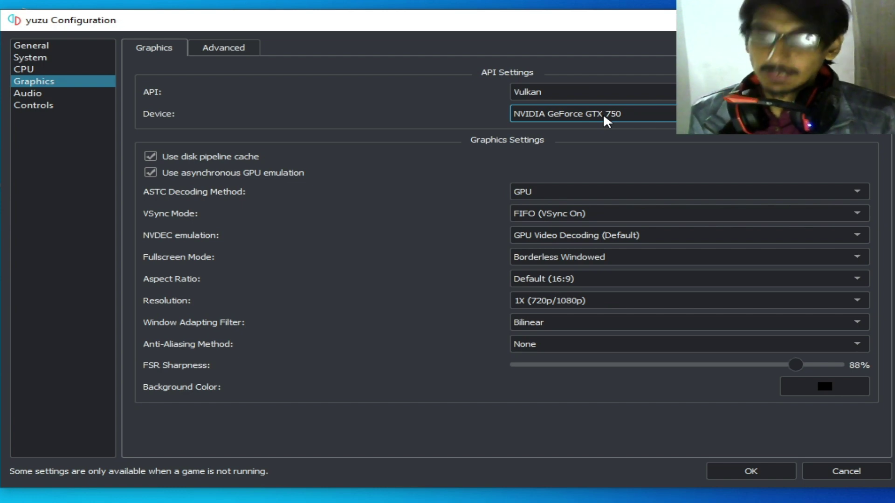
pyautogui.click(4, 7)
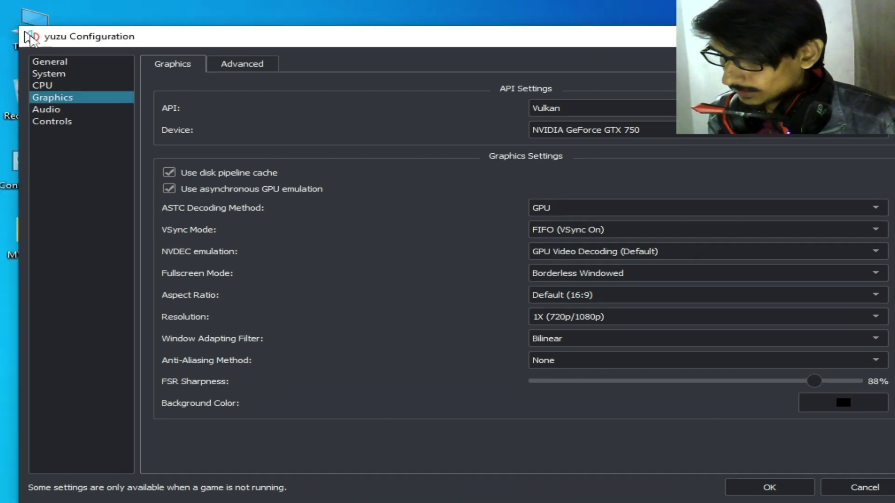
pyautogui.click(9, 21)
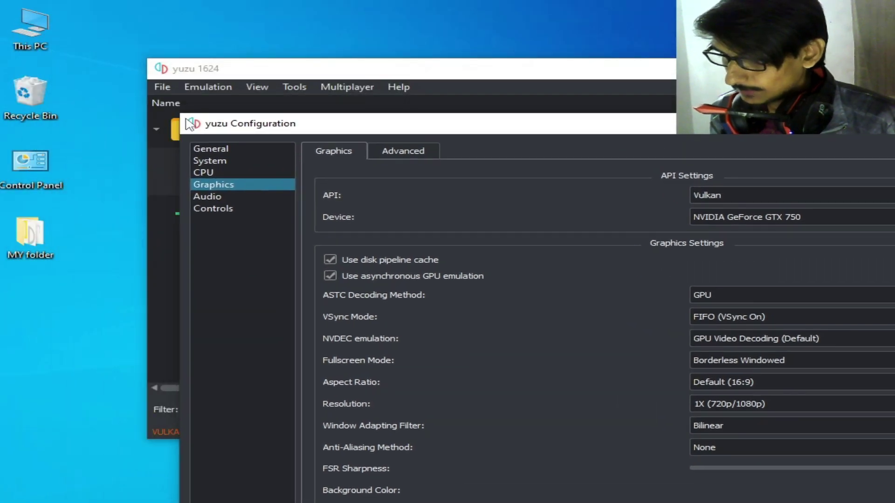
pyautogui.moveTo(190, 123); pyautogui.dragTo(291, 132)
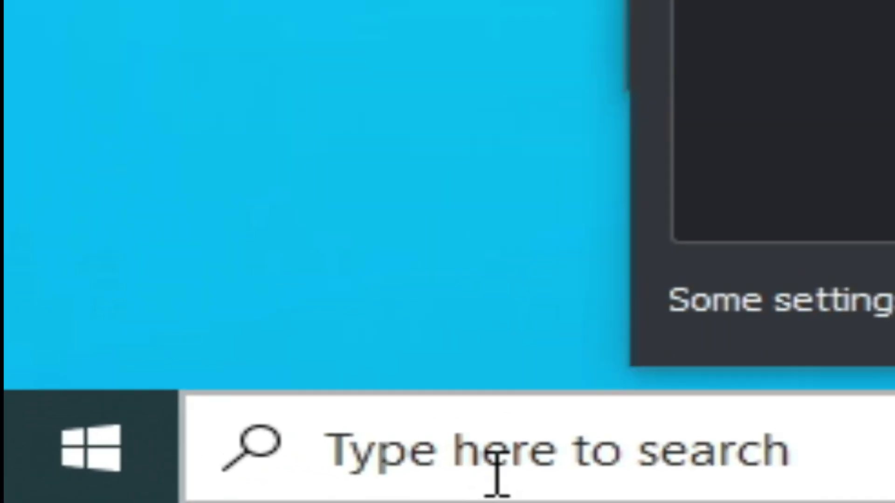
# Search Windows for "device" and open Device Manager
pyautogui.click(203, 492)
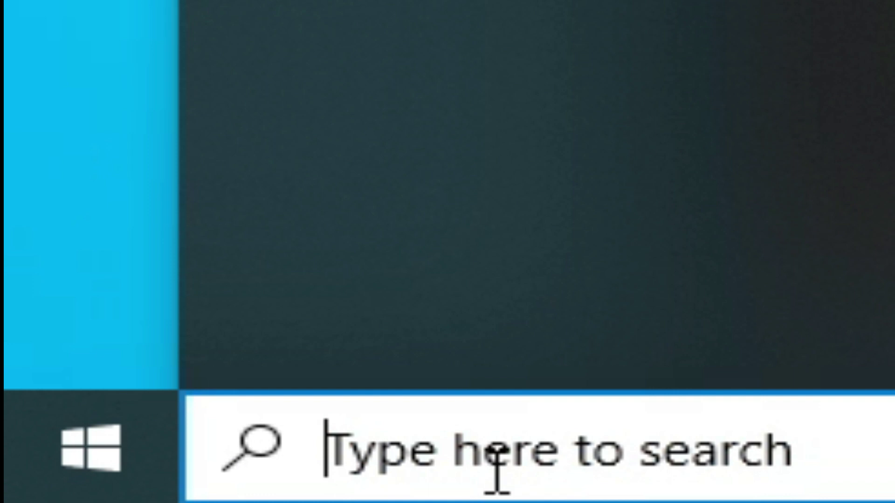
pyautogui.write('de')
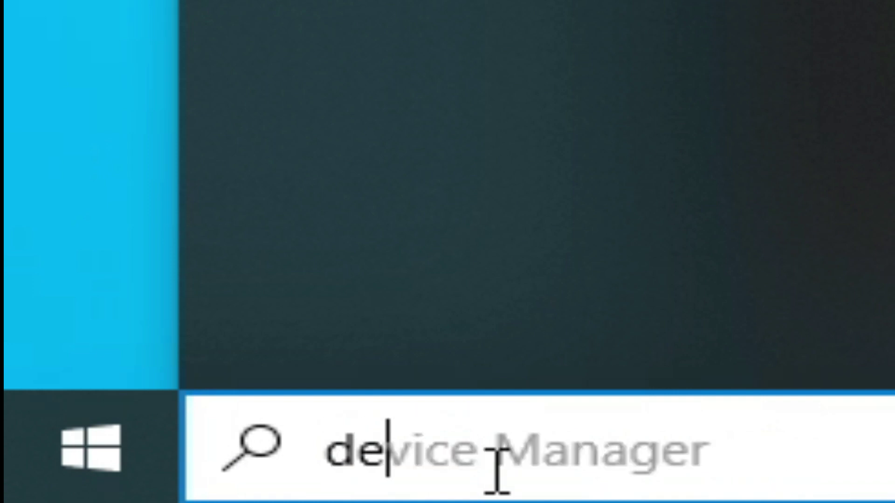
pyautogui.write('vice')
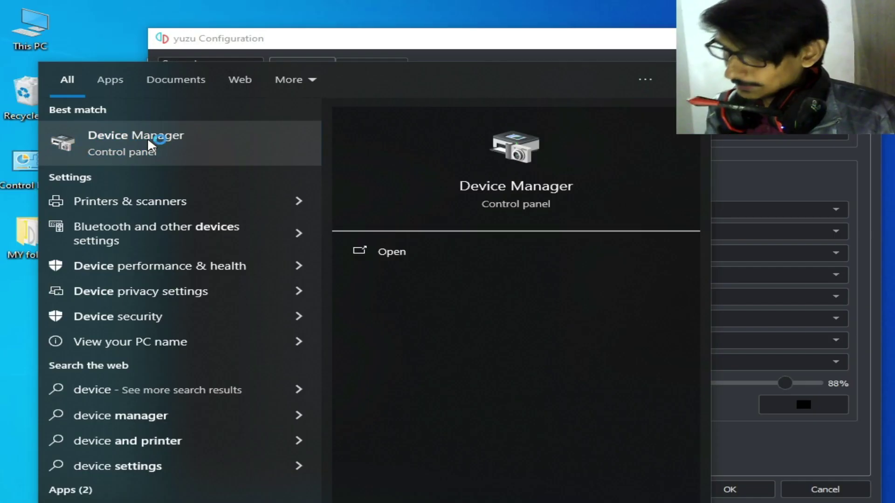
pyautogui.click(150, 144)
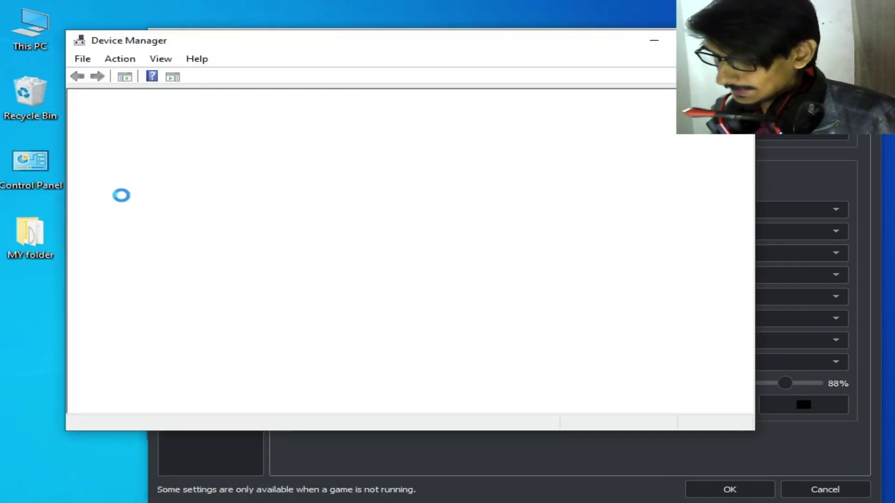
# Open the properties of the NVIDIA GeForce GTX 750 display adapter and view its driver information
pyautogui.click(93, 159)
pyautogui.rightClick(165, 172)
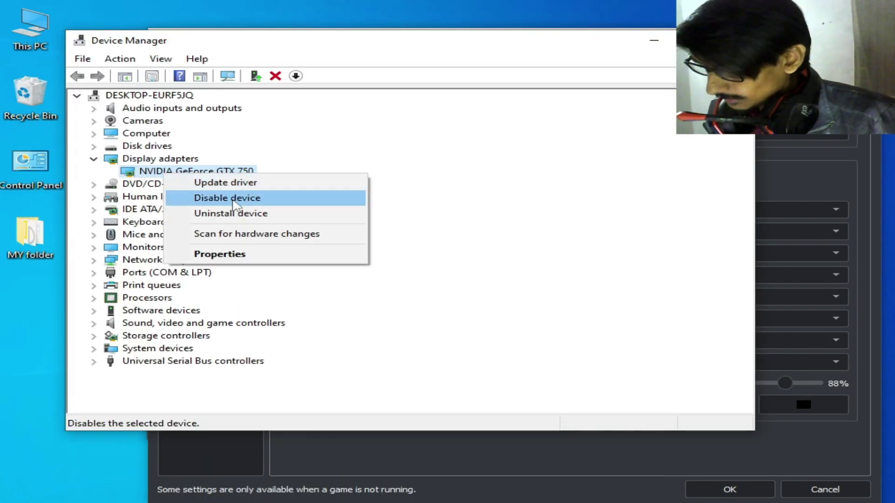
pyautogui.click(219, 255)
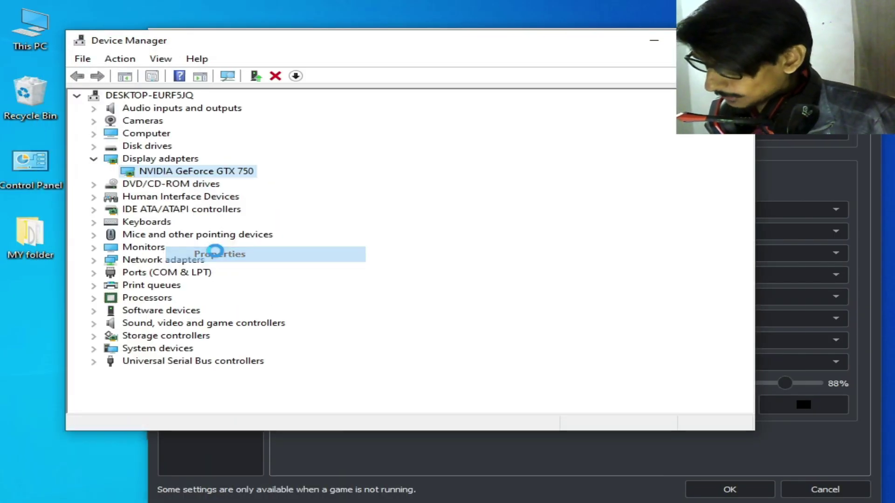
pyautogui.click(303, 106)
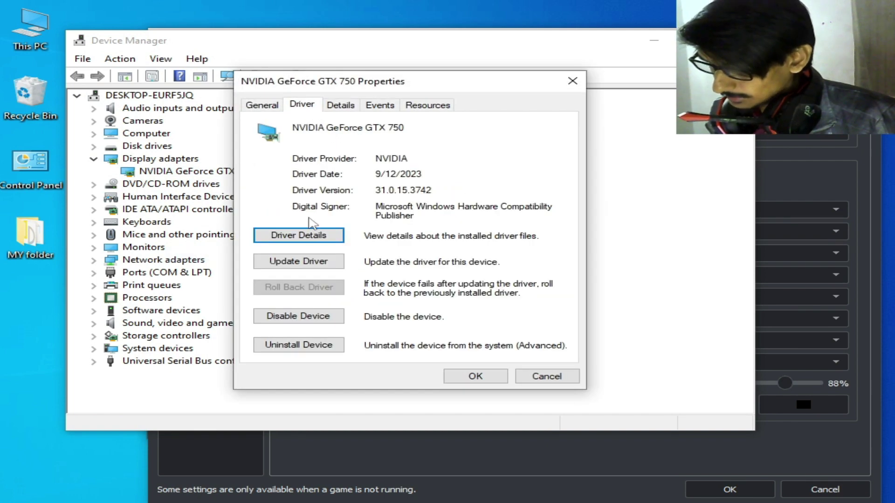
pyautogui.moveTo(477, 82); pyautogui.dragTo(444, 176)
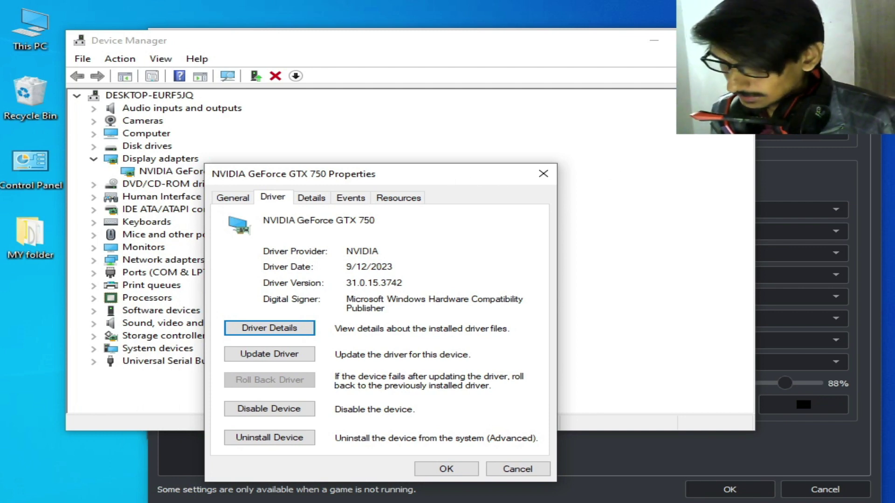
# Compare yuzu's selected graphics device with the adapter in Device Manager, close Device Manager, and return to yuzu's graphics configuration
pyautogui.hotkey('alt', 'Tab')
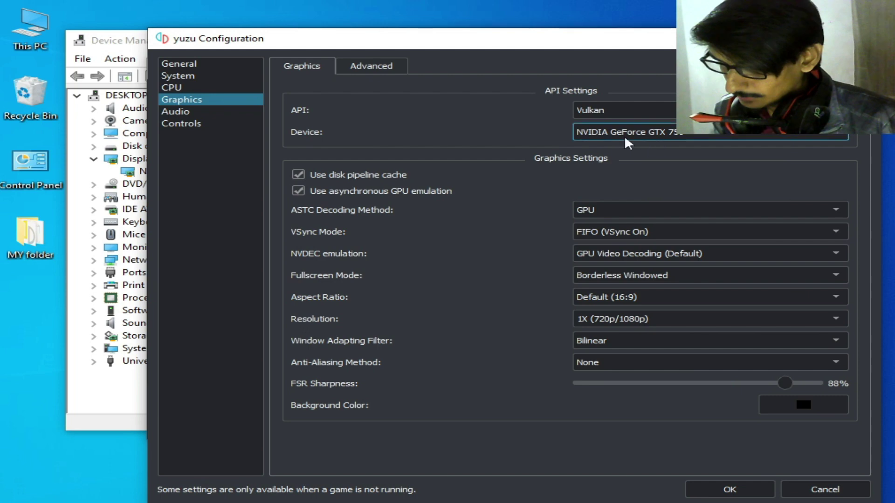
pyautogui.click(140, 161)
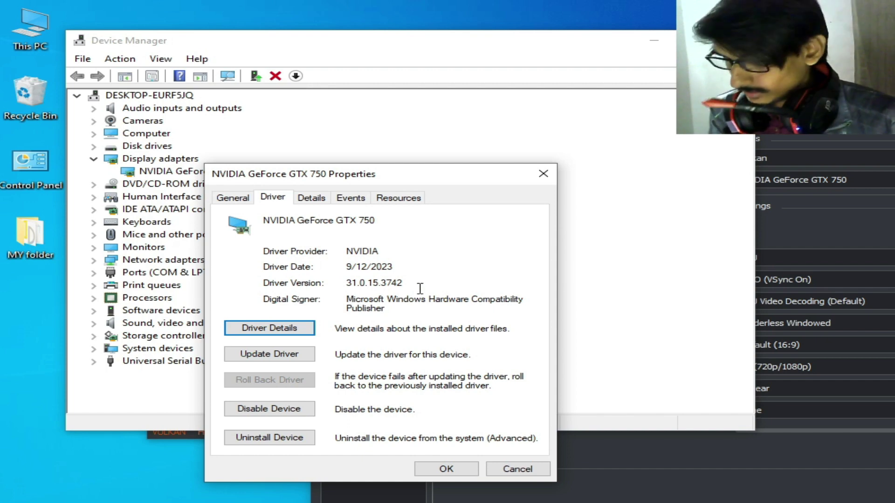
pyautogui.click(423, 467)
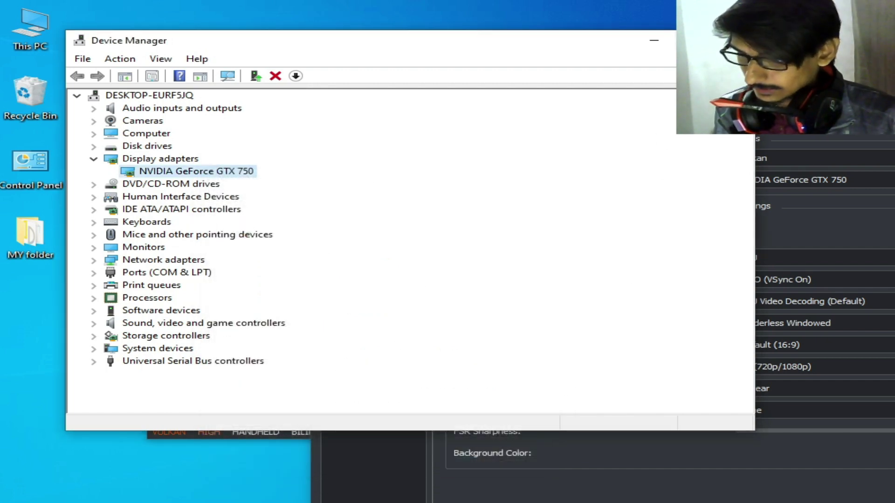
pyautogui.click(735, 41)
pyautogui.moveTo(788, 92); pyautogui.dragTo(549, 41)
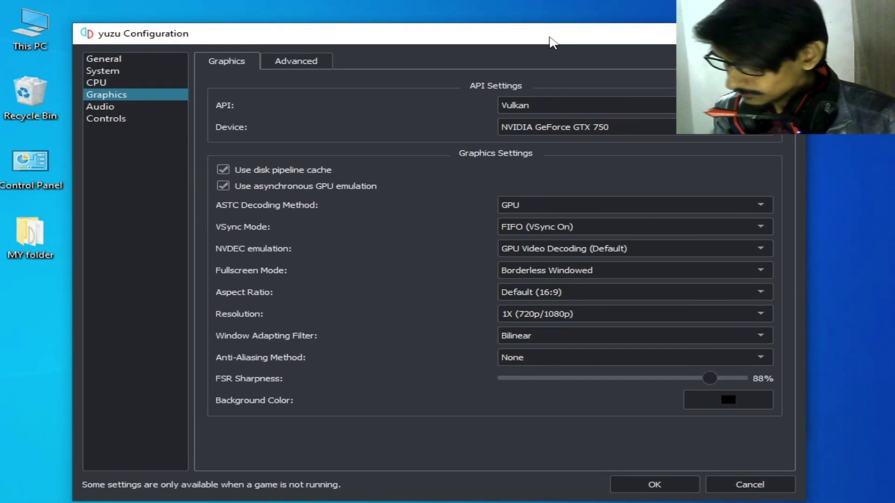
# Accept yuzu's graphics configuration, and view the computer's processor and memory in This PC's system properties before closing them
pyautogui.click(646, 485)
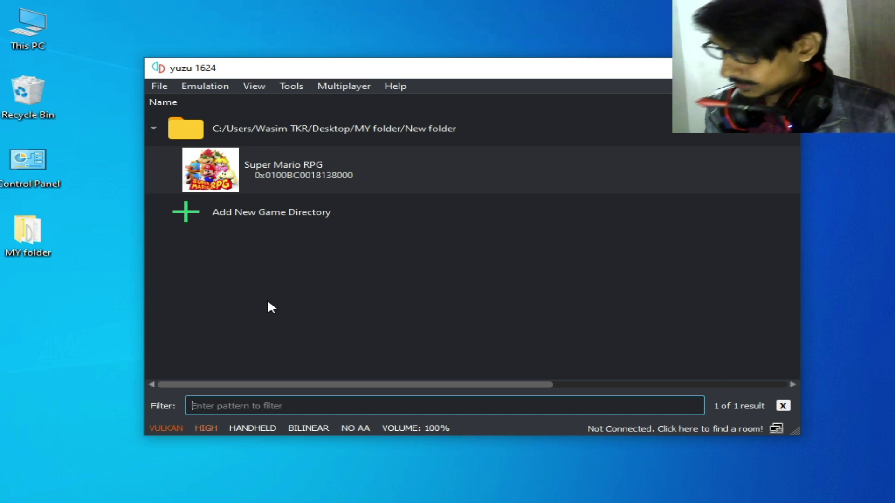
pyautogui.click(29, 40)
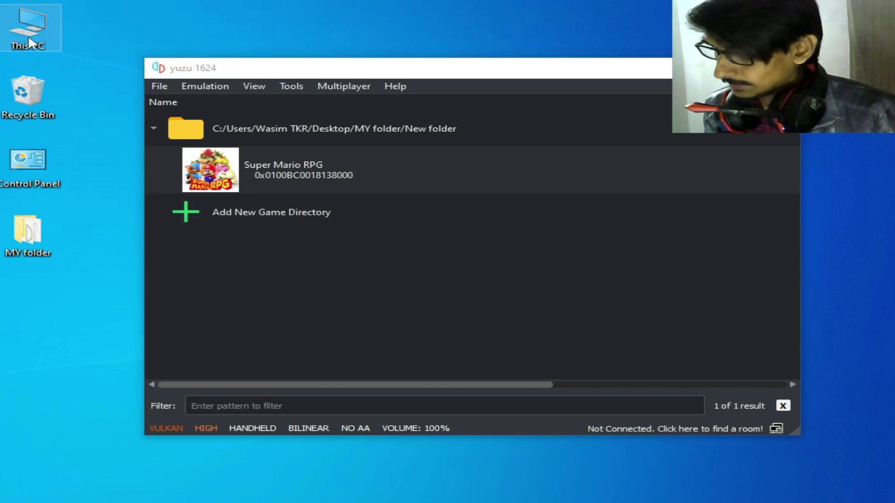
pyautogui.doubleClick(29, 39)
pyautogui.rightClick(669, 409)
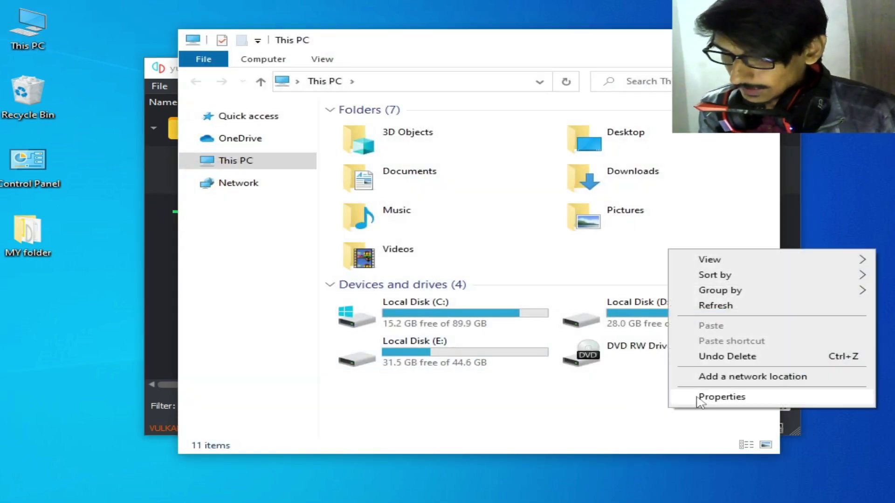
pyautogui.click(722, 397)
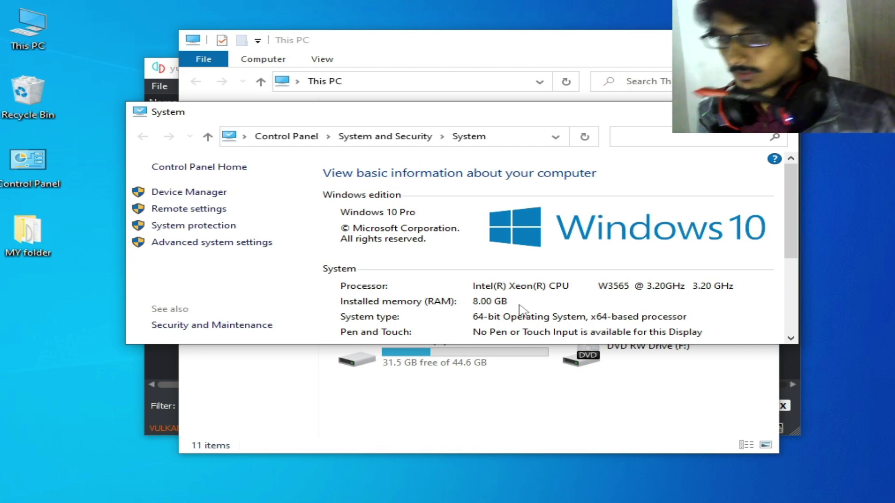
pyautogui.hotkey('alt', 'F4')
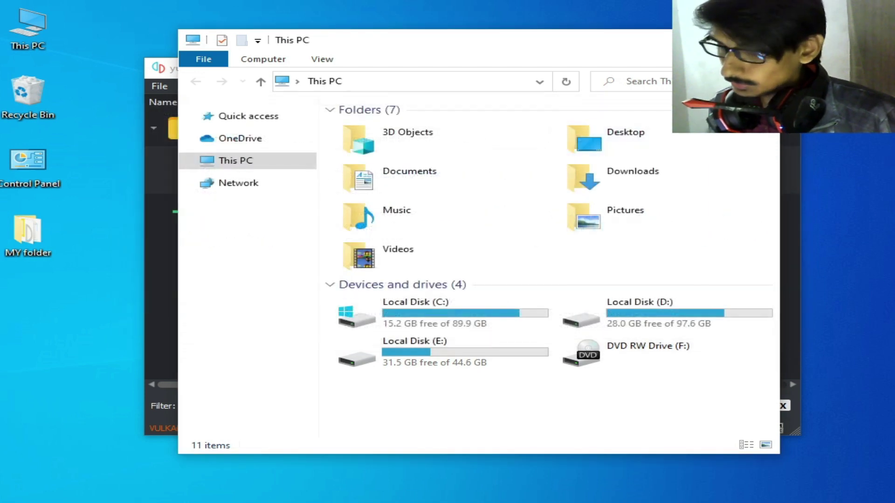
pyautogui.hotkey('alt', 'F4')
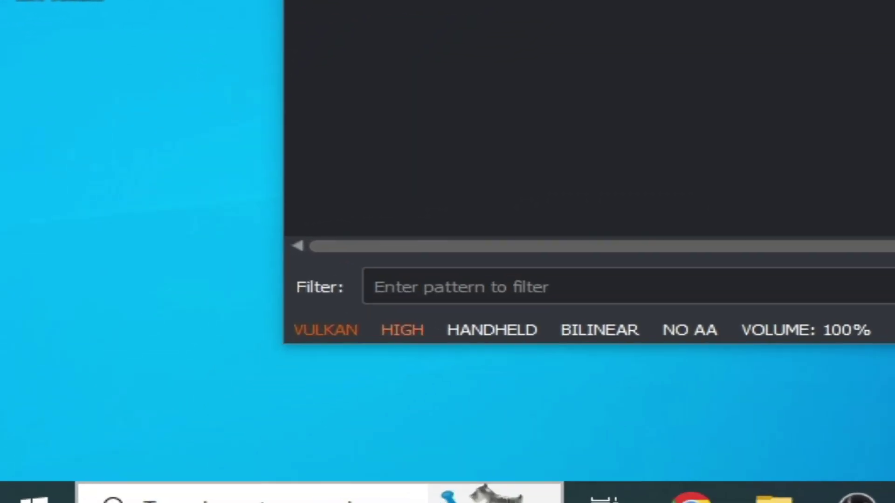
# Search Windows for "msconfig" and open System Configuration
pyautogui.click(174, 501)
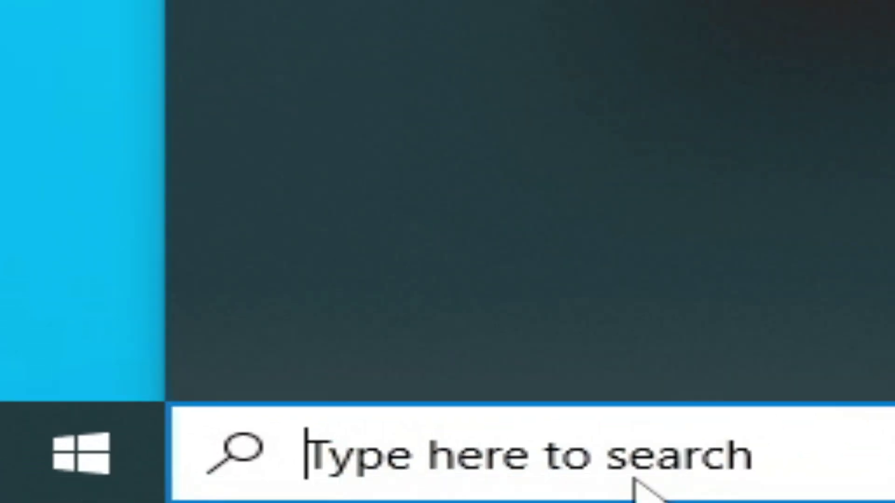
pyautogui.write('m')
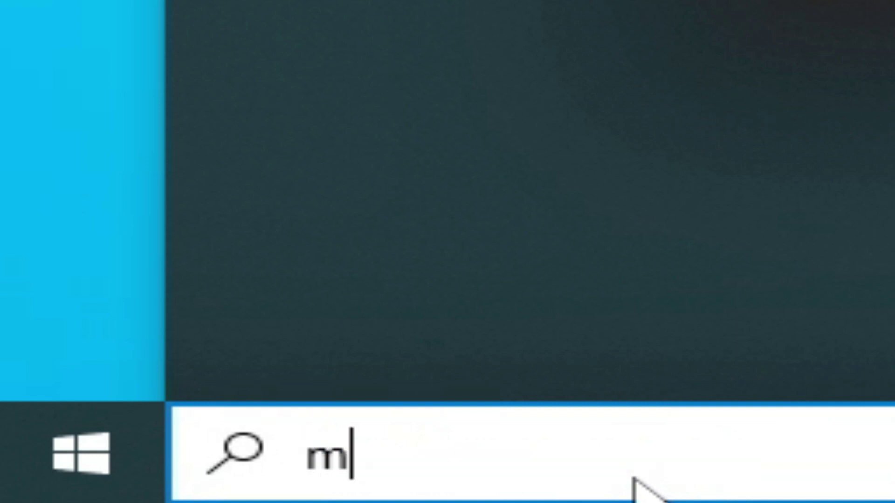
pyautogui.write('sco')
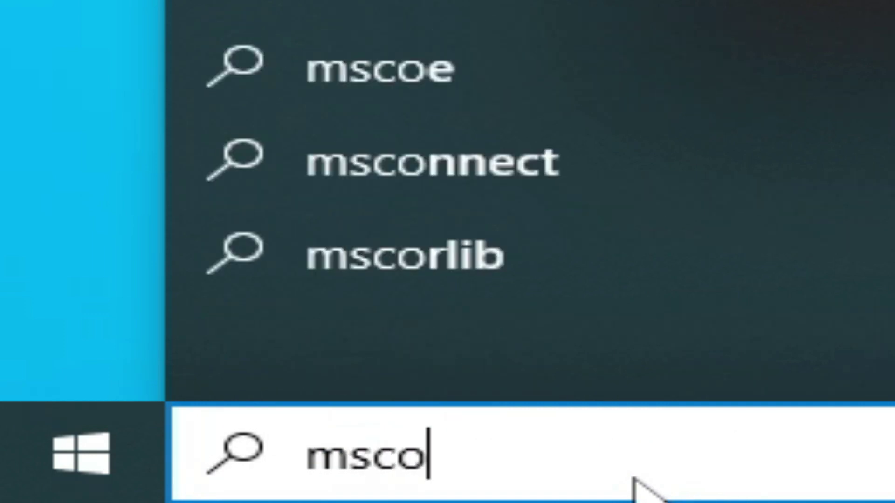
pyautogui.write('nfig')
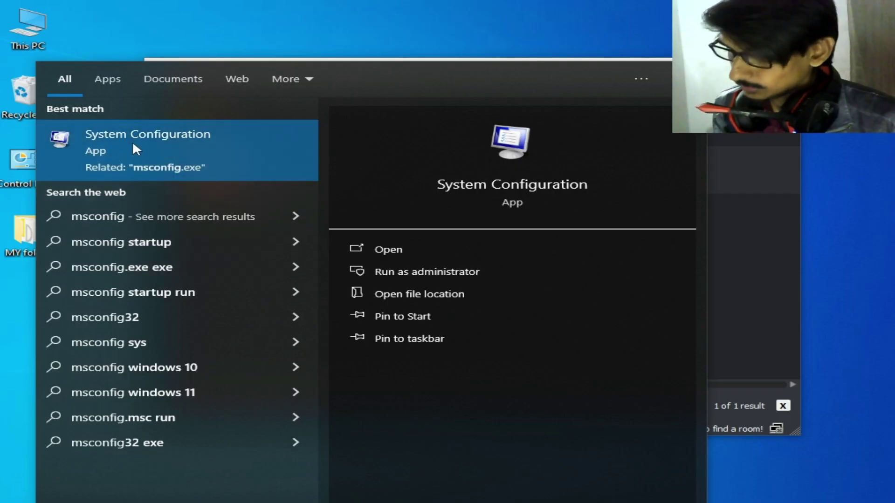
pyautogui.click(135, 142)
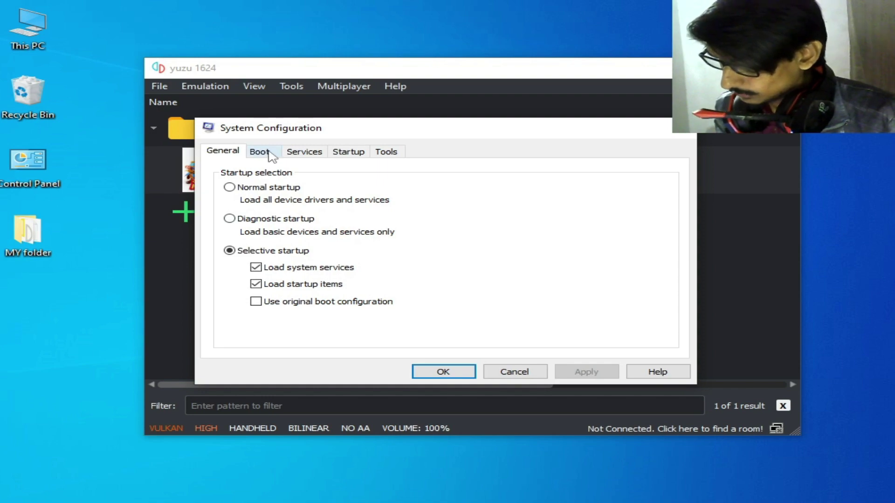
# In the advanced boot options, toggle the maximum memory and number of processors limits on and back off, and apply the boot settings
pyautogui.click(256, 154)
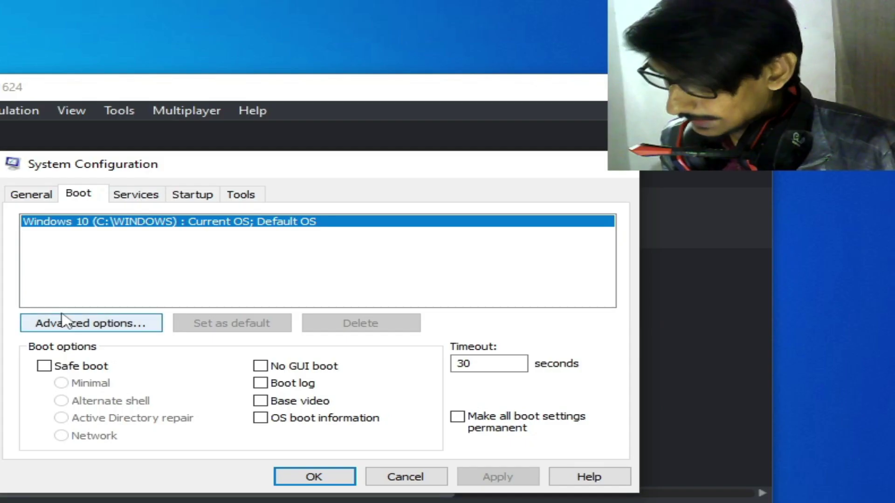
pyautogui.click(70, 322)
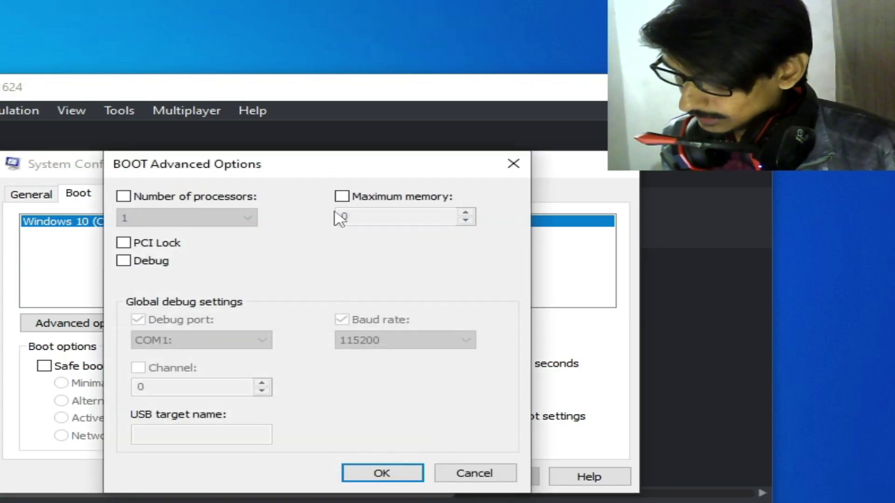
pyautogui.click(342, 197)
pyautogui.click(342, 197)
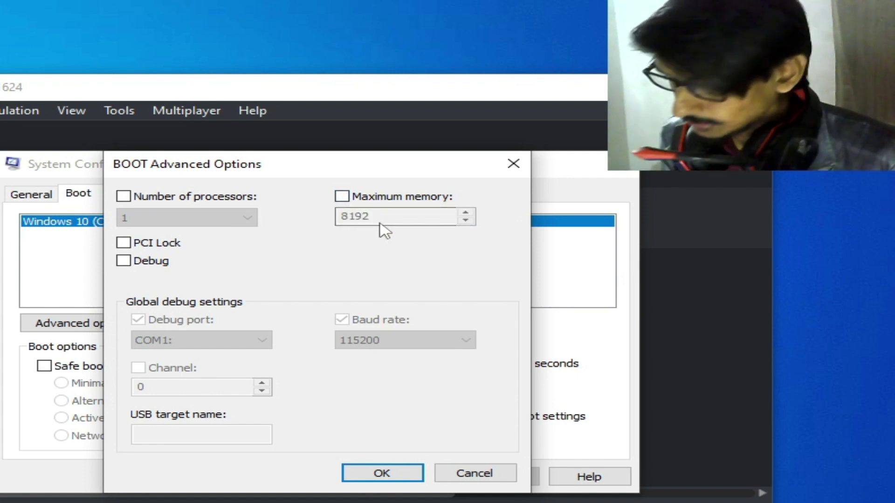
pyautogui.click(125, 197)
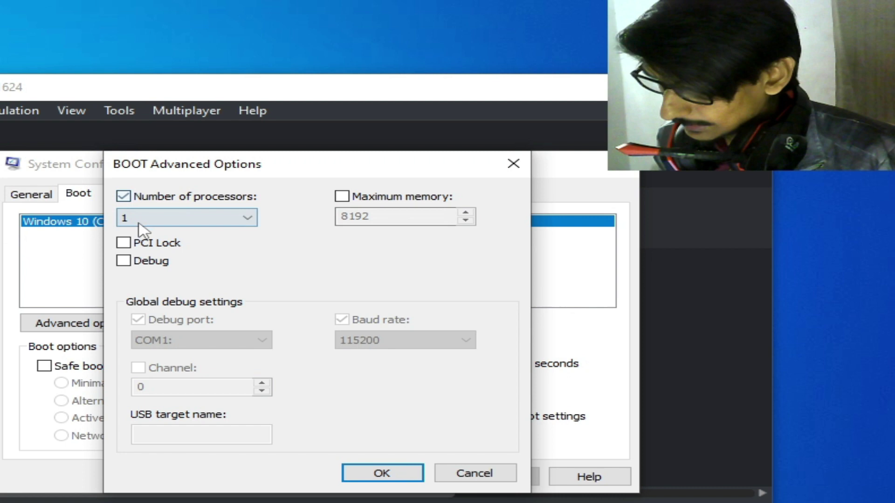
pyautogui.click(125, 196)
pyautogui.click(382, 473)
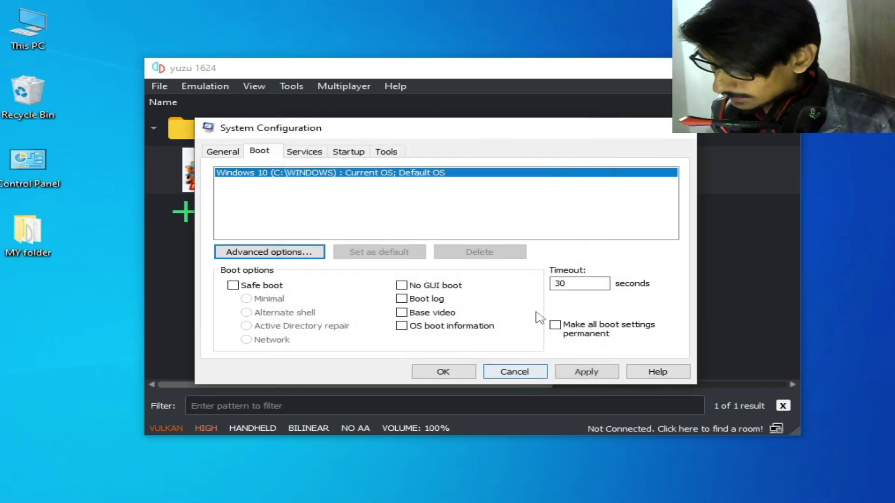
pyautogui.click(585, 372)
pyautogui.click(450, 372)
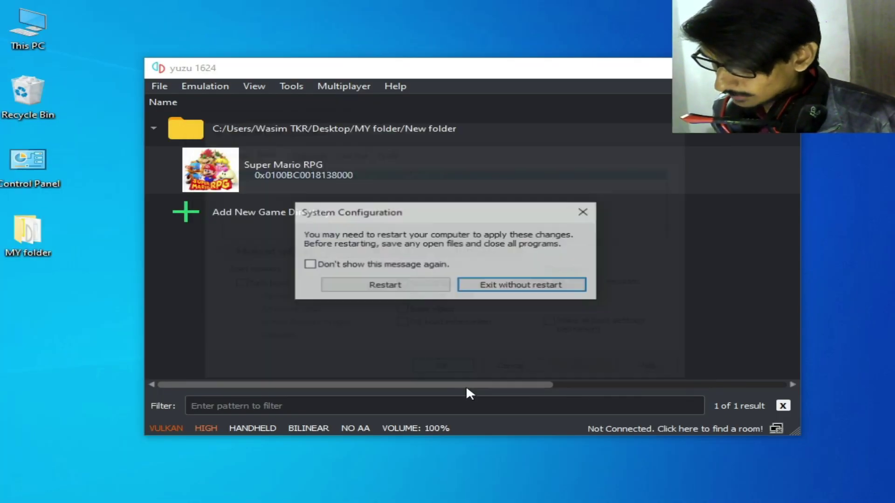